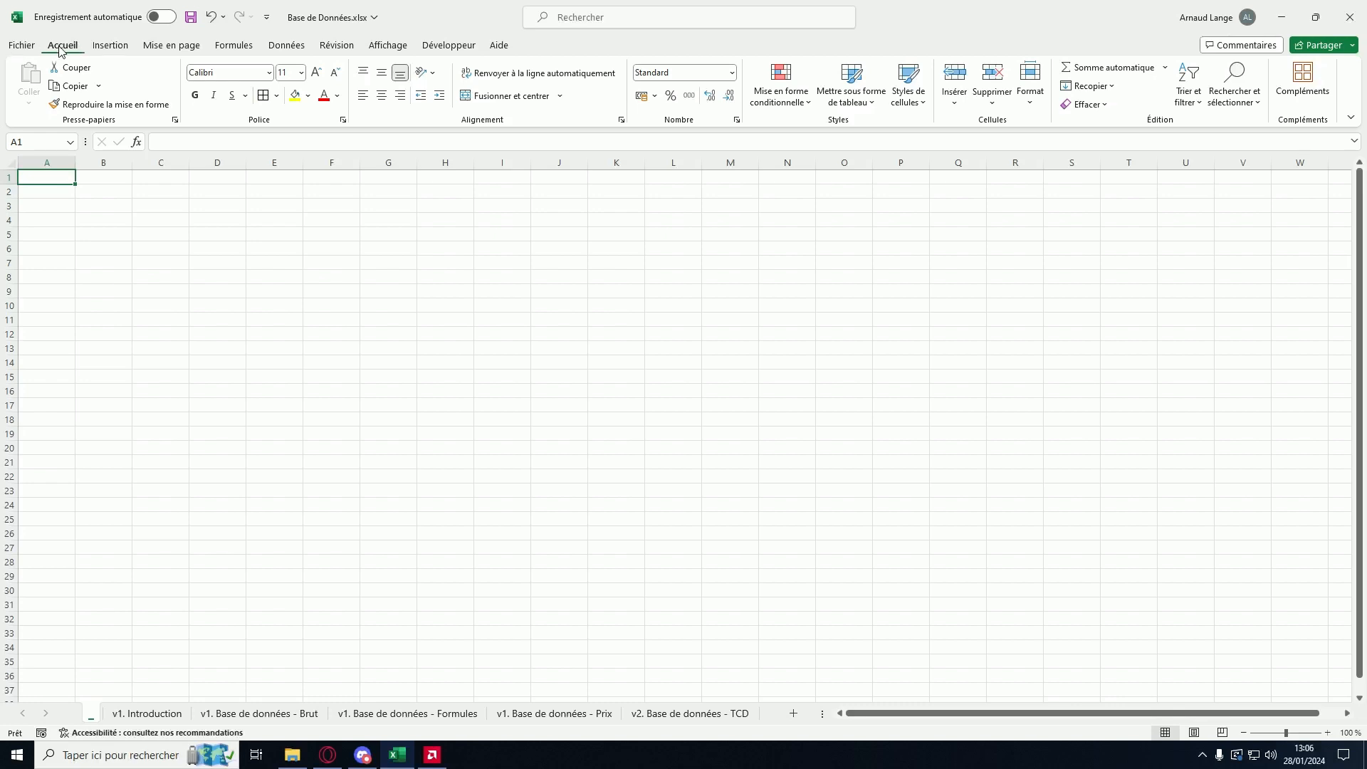
Step: Review the commands available under Insertion, Mise en page, Formules, Données, Révision, Affichage and Développeur
click(110, 47)
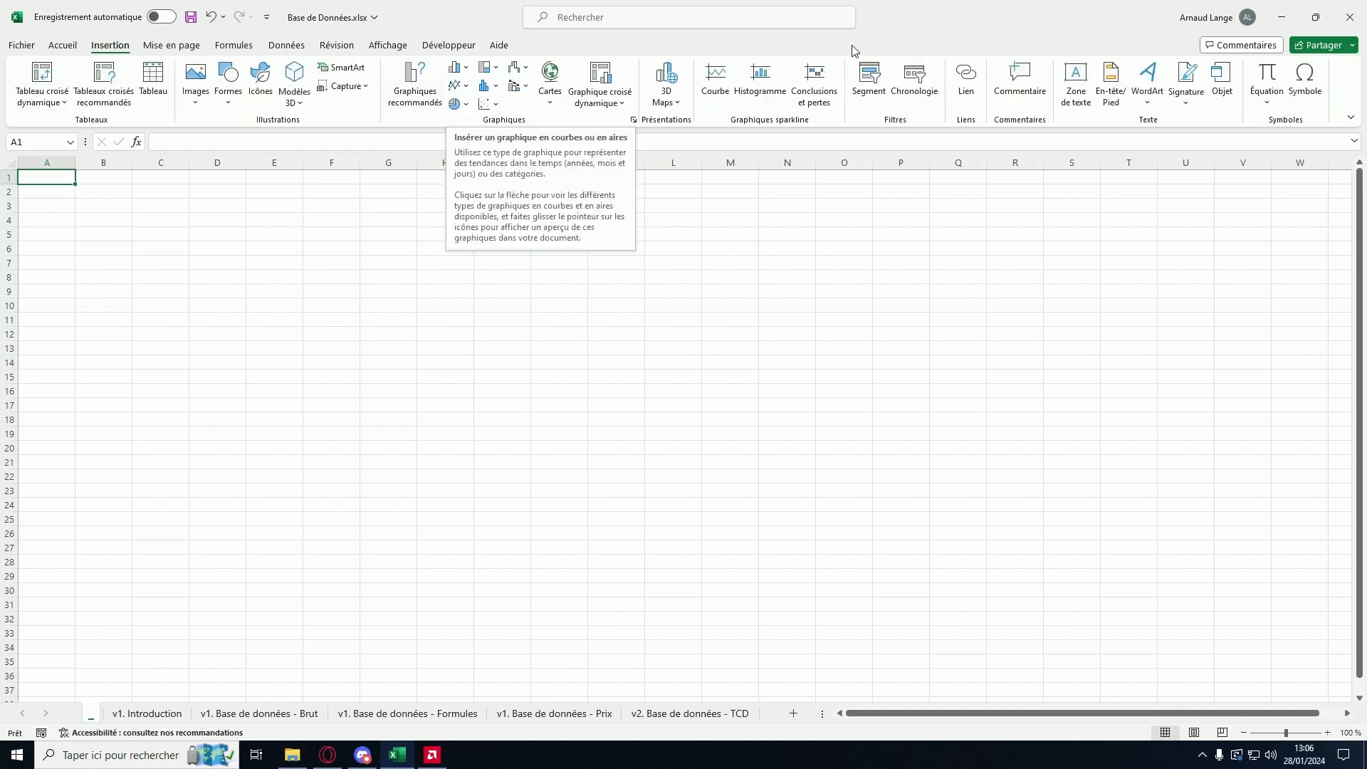
click(177, 47)
click(236, 46)
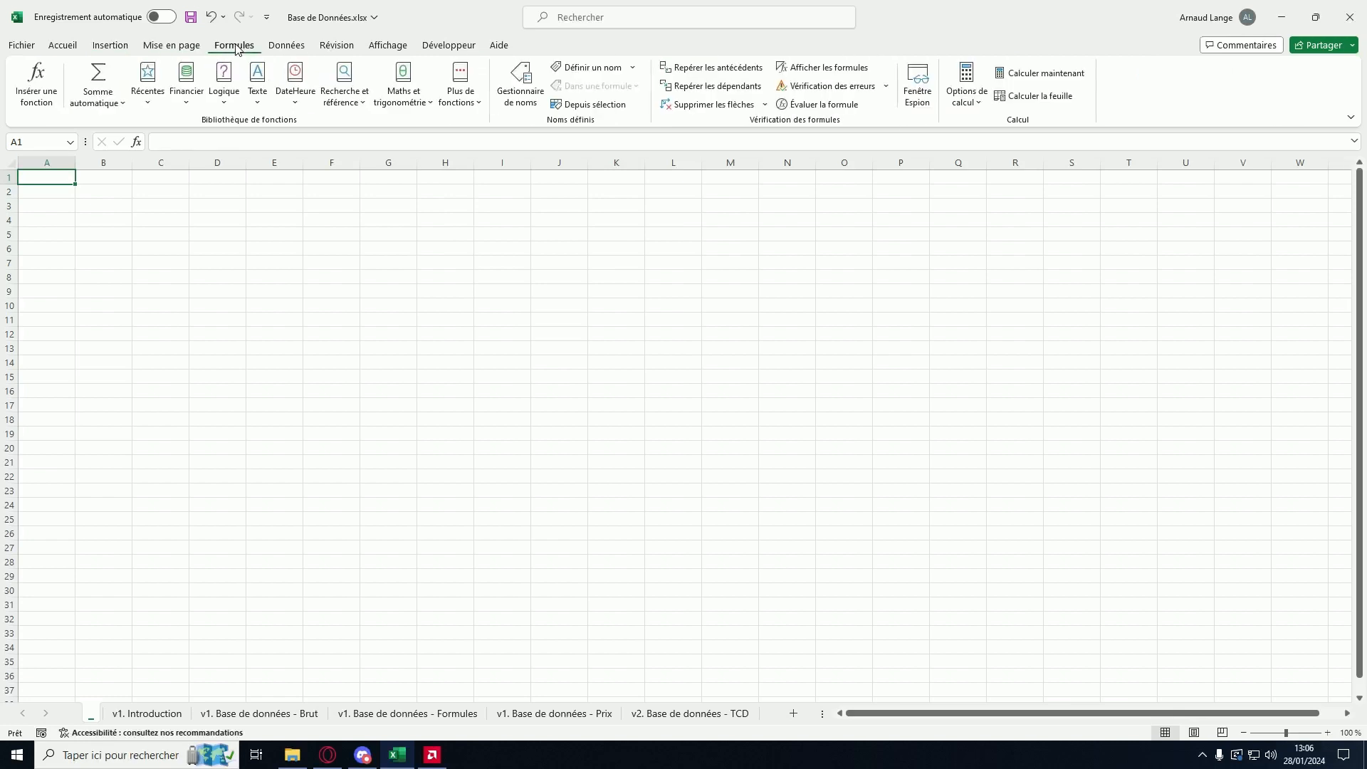
click(286, 46)
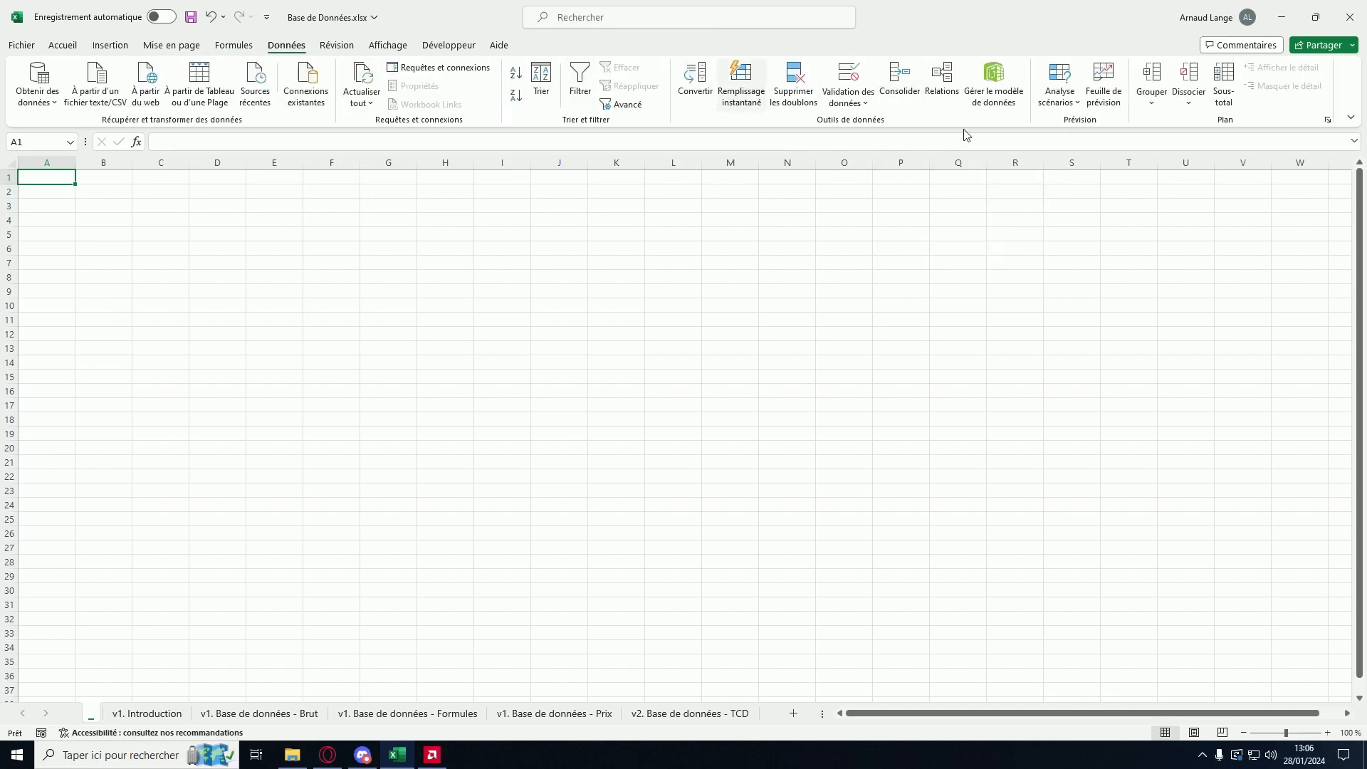
click(337, 52)
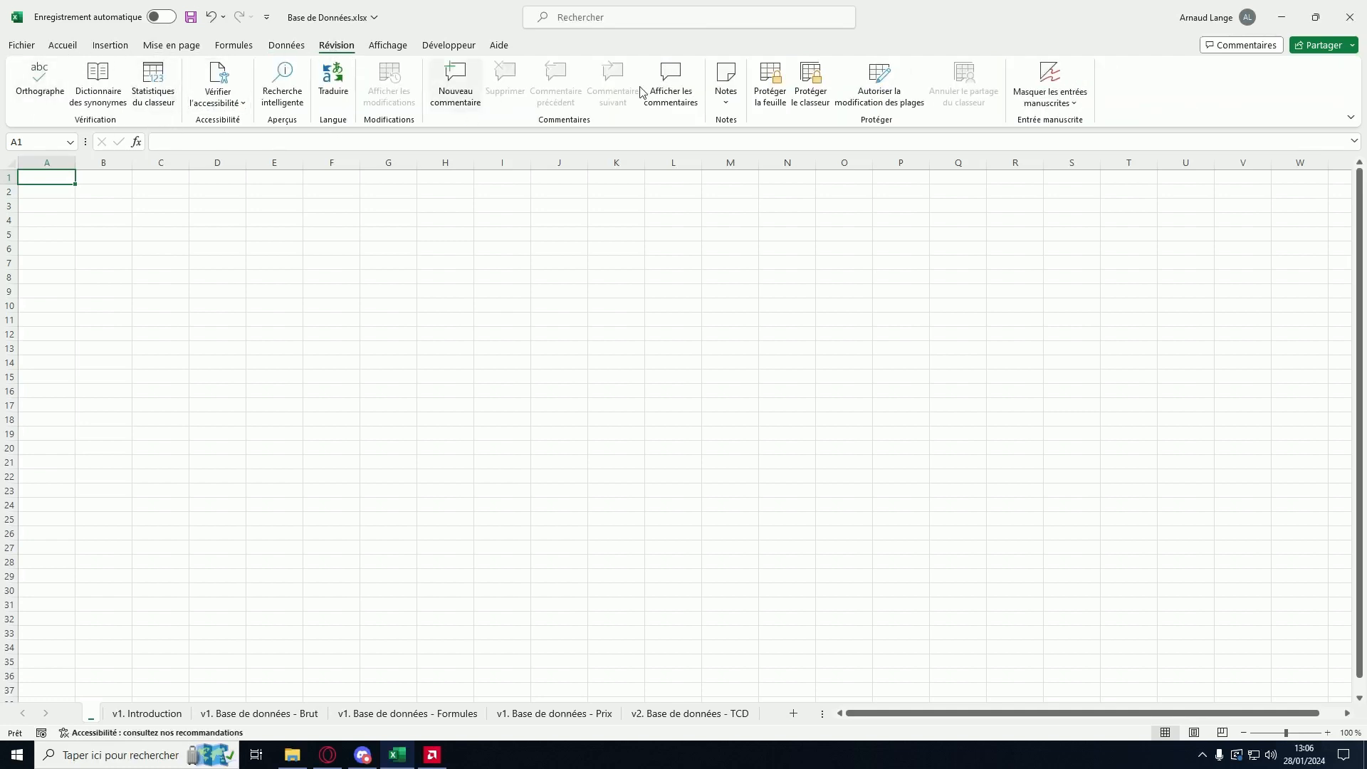
click(398, 47)
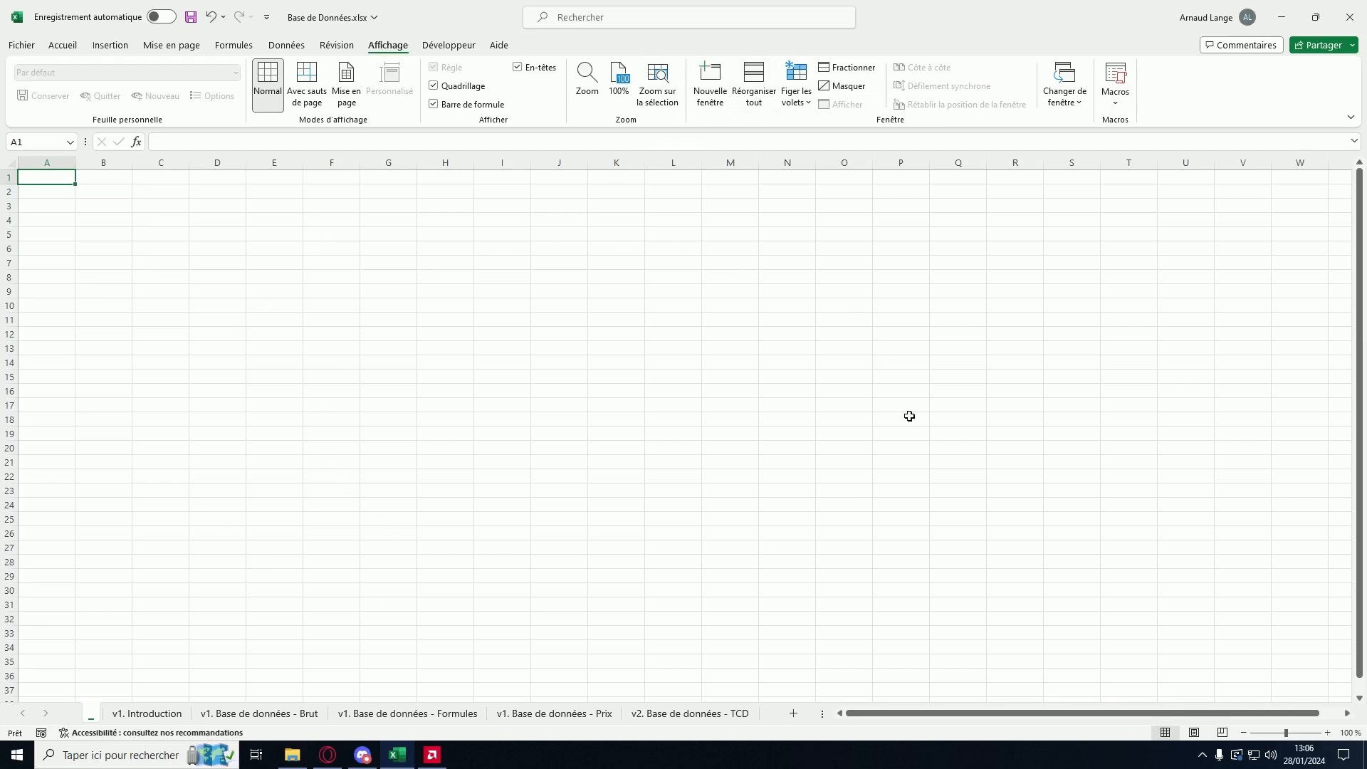
click(448, 47)
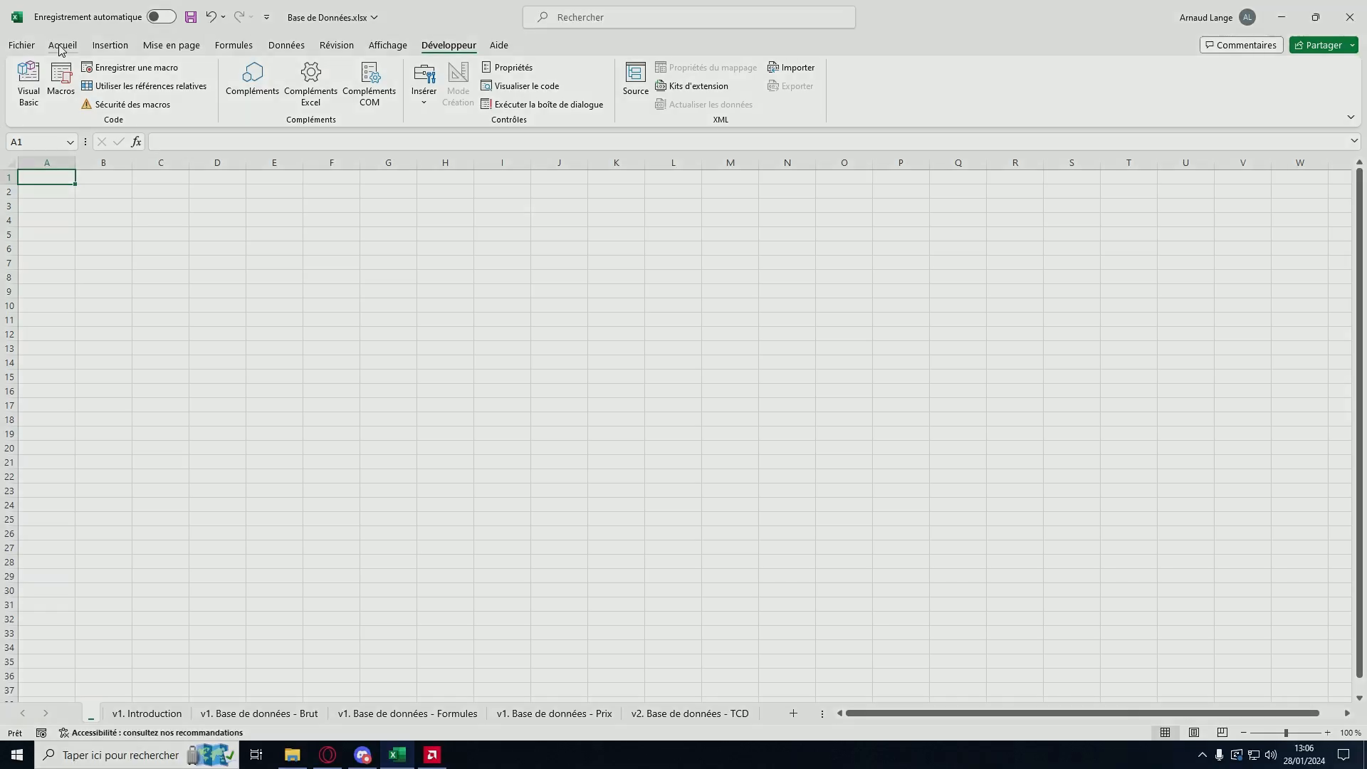
click(62, 45)
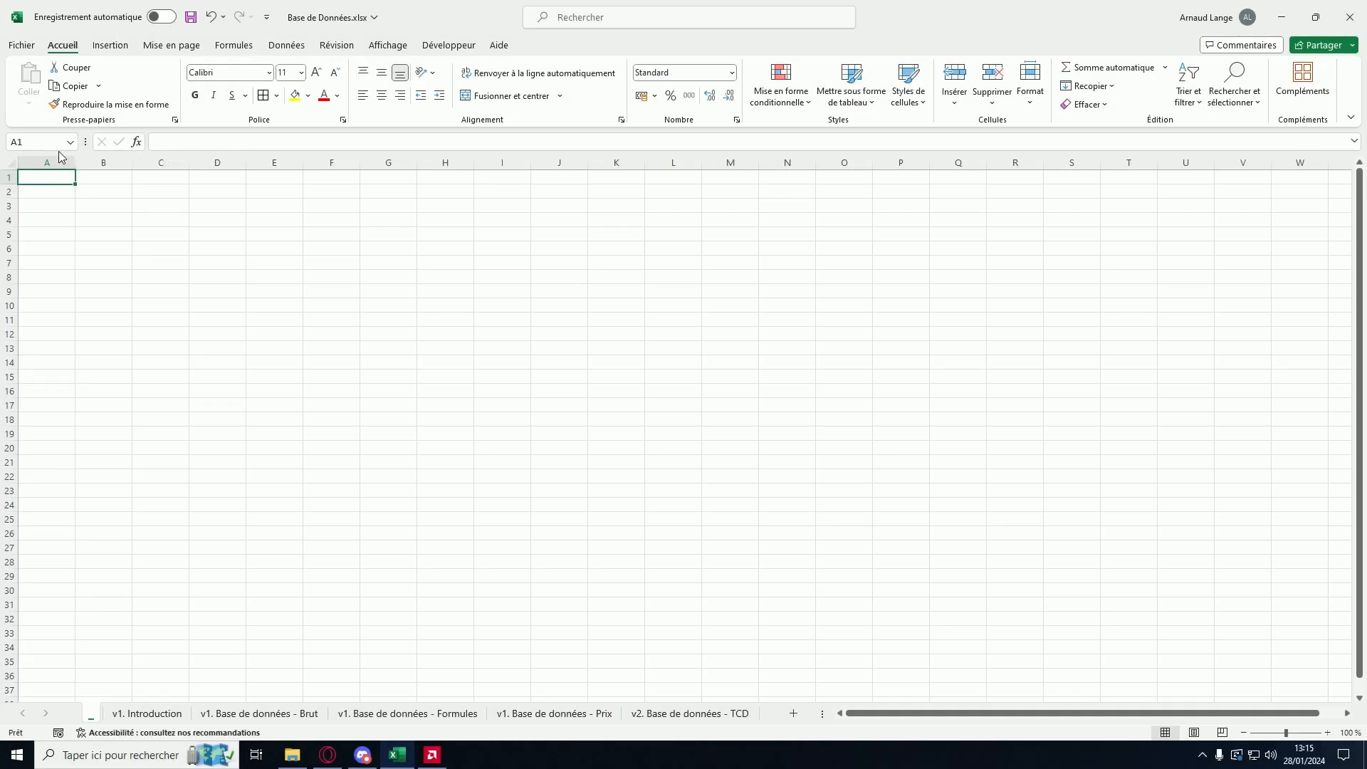
Step: Enter the formula =1+1 in cell D3 of the blank sheet
double_click(215, 205)
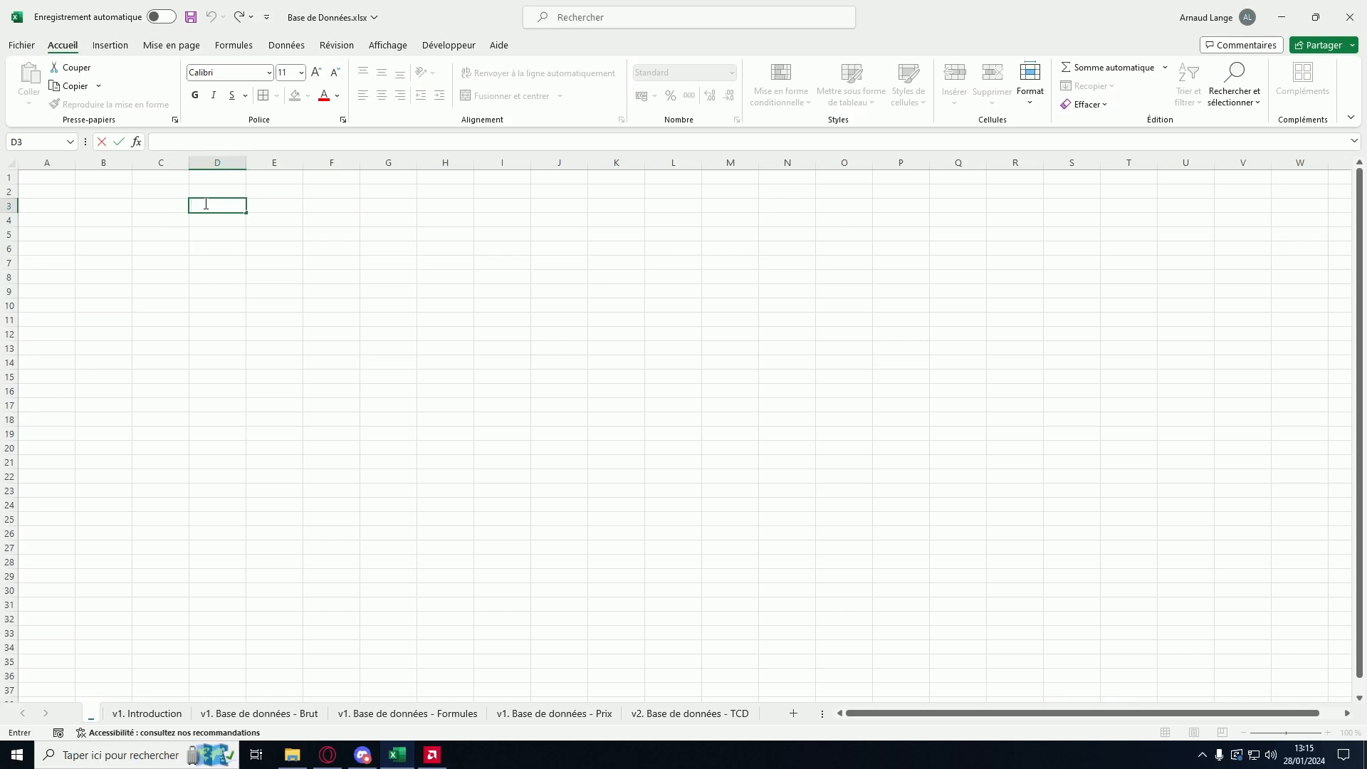
text(=1+1)
key(Return)
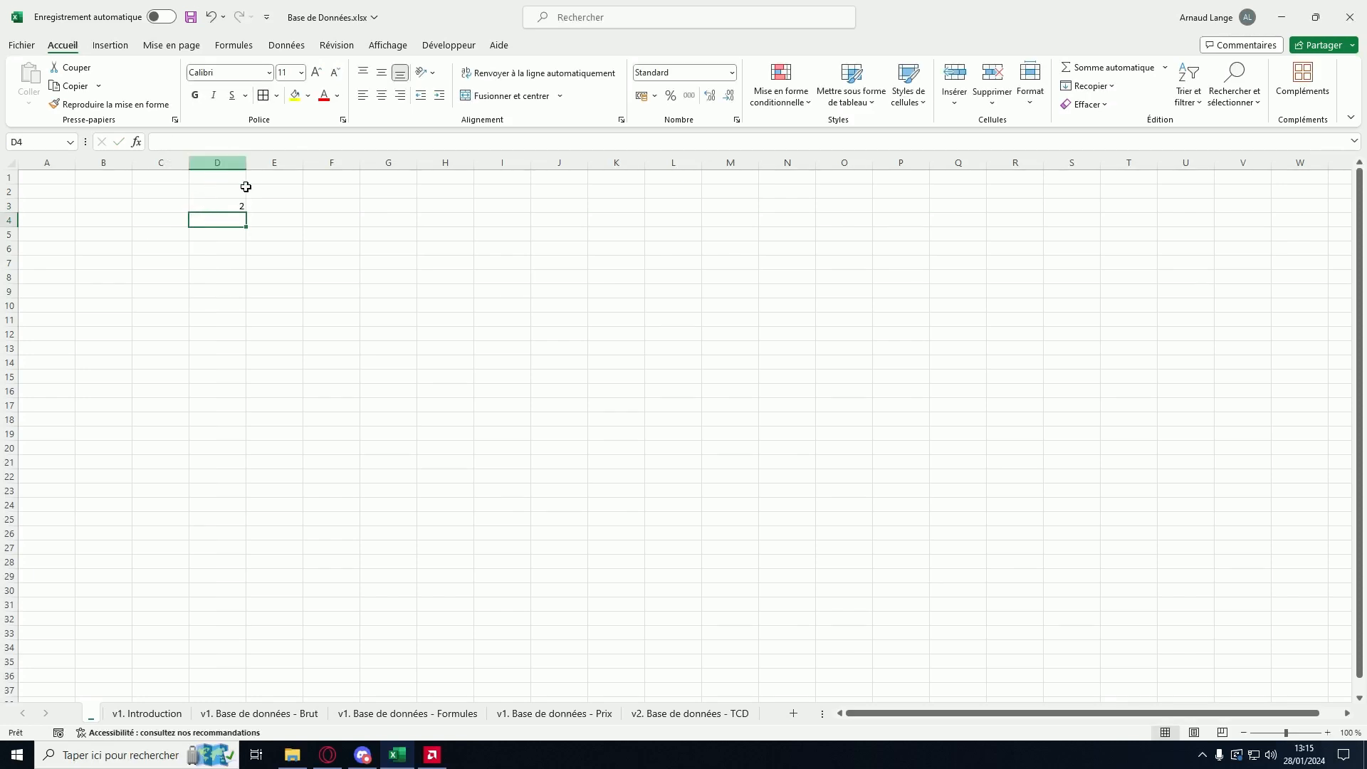
Step: Enter a formula that evaluates to 2 in cell H3
click(457, 205)
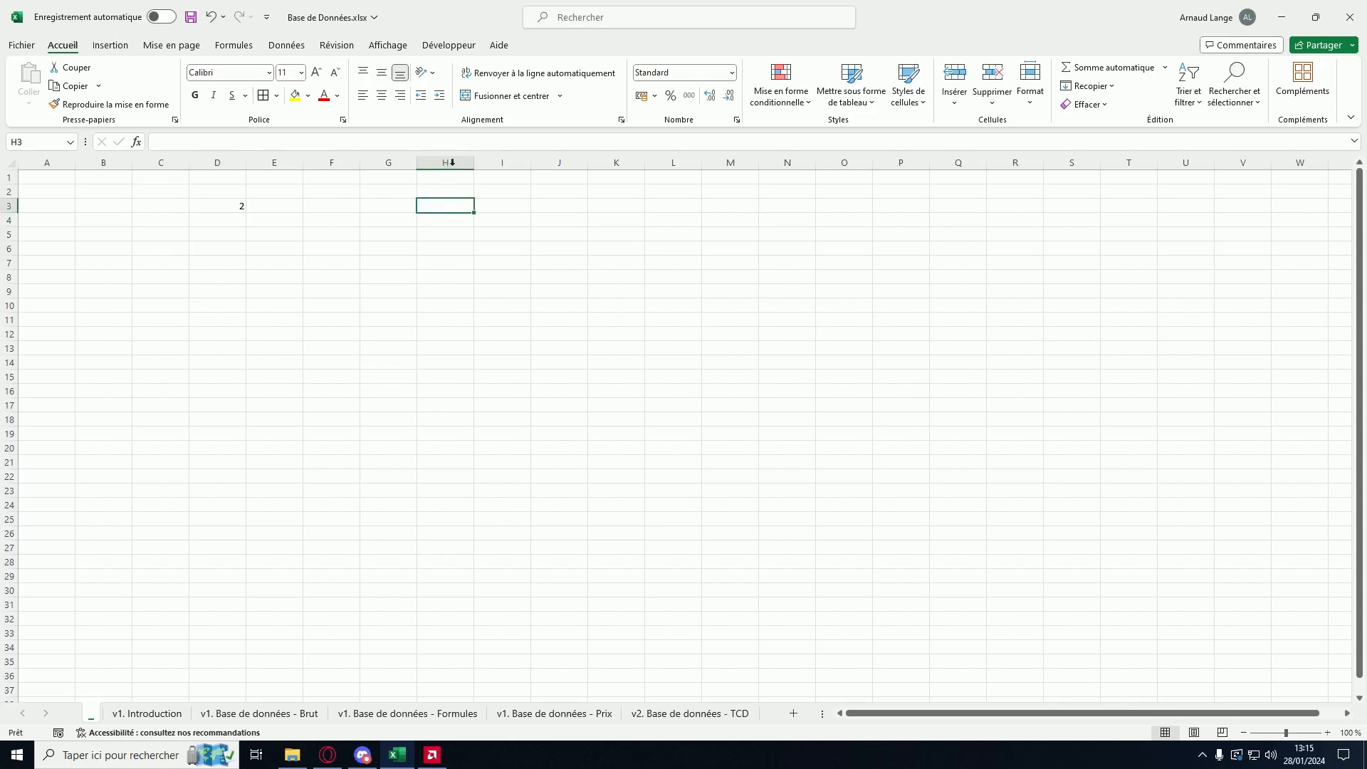
click(159, 142)
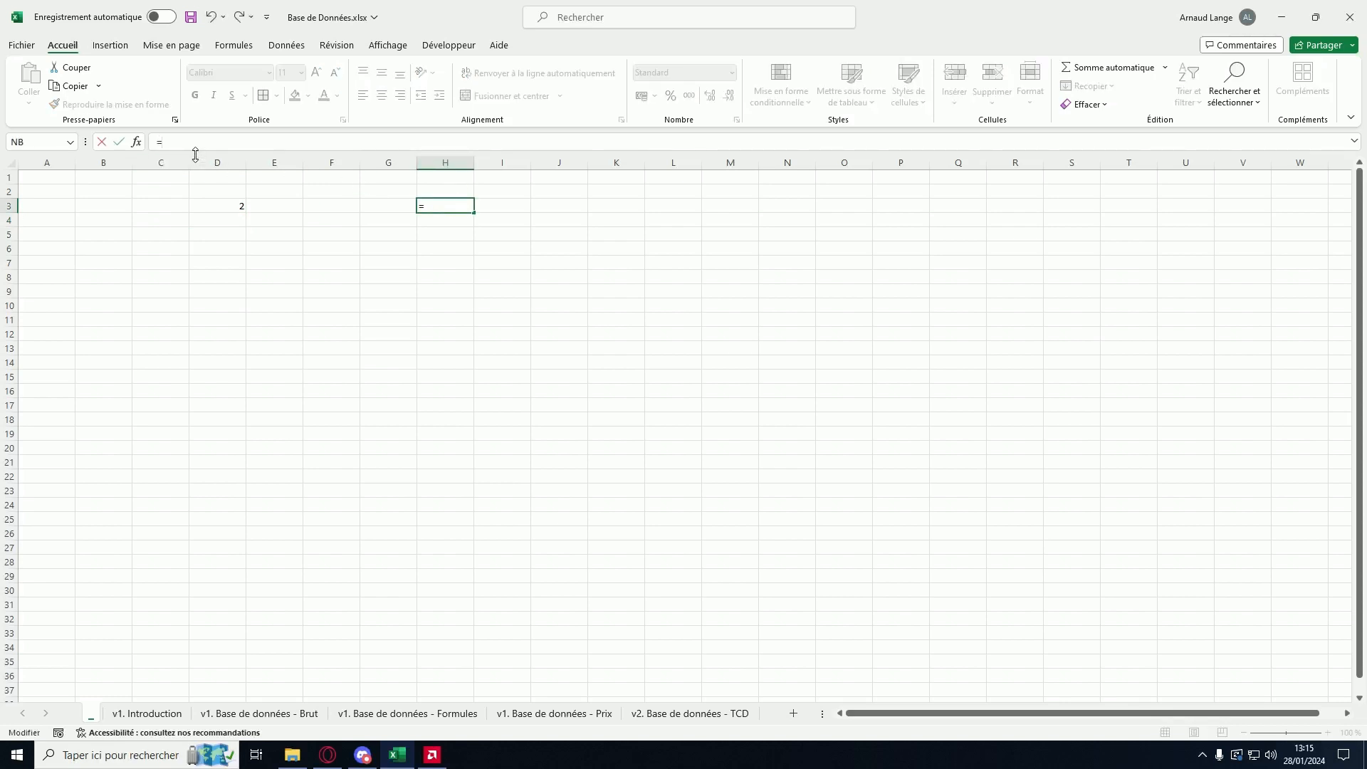
text(2)
key(Return)
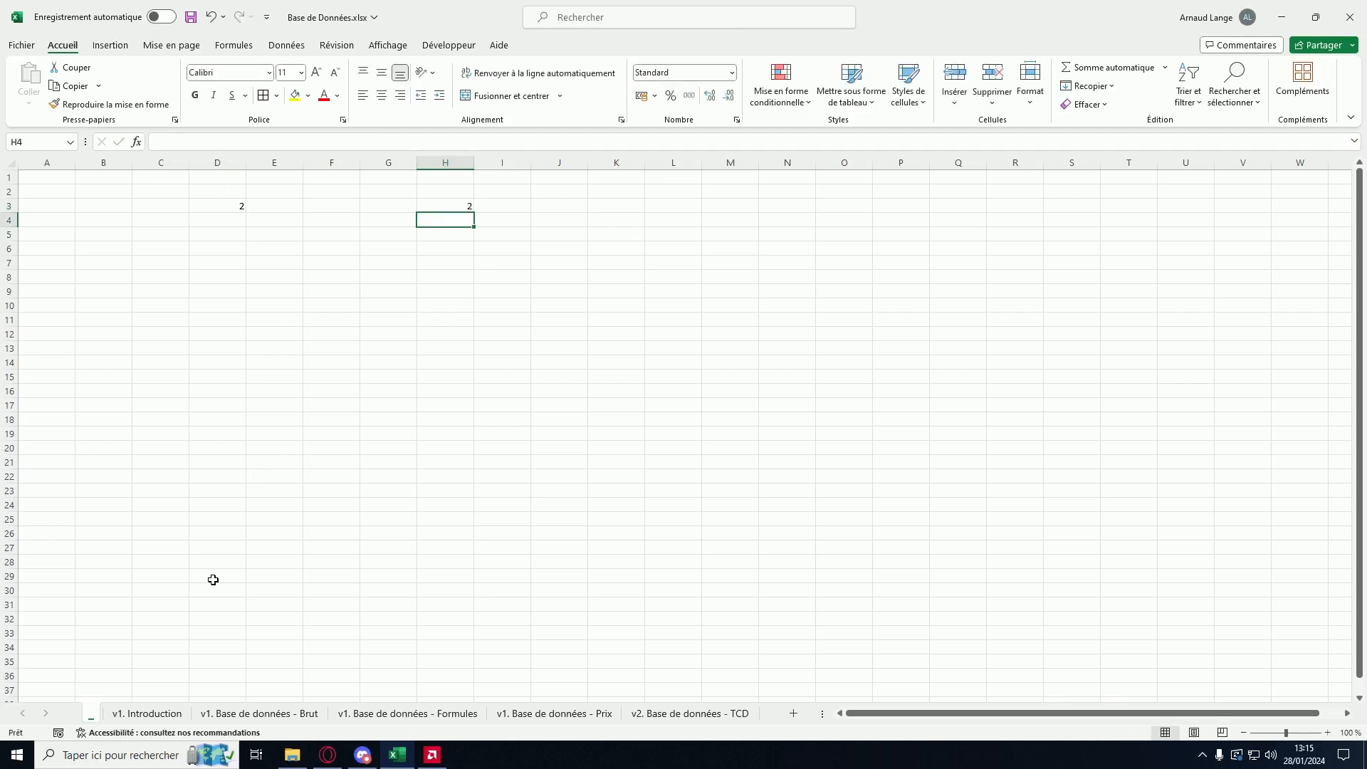
Step: Open the v1. Introduction sheet and select the list of keyboard shortcuts in B2:C11
click(144, 716)
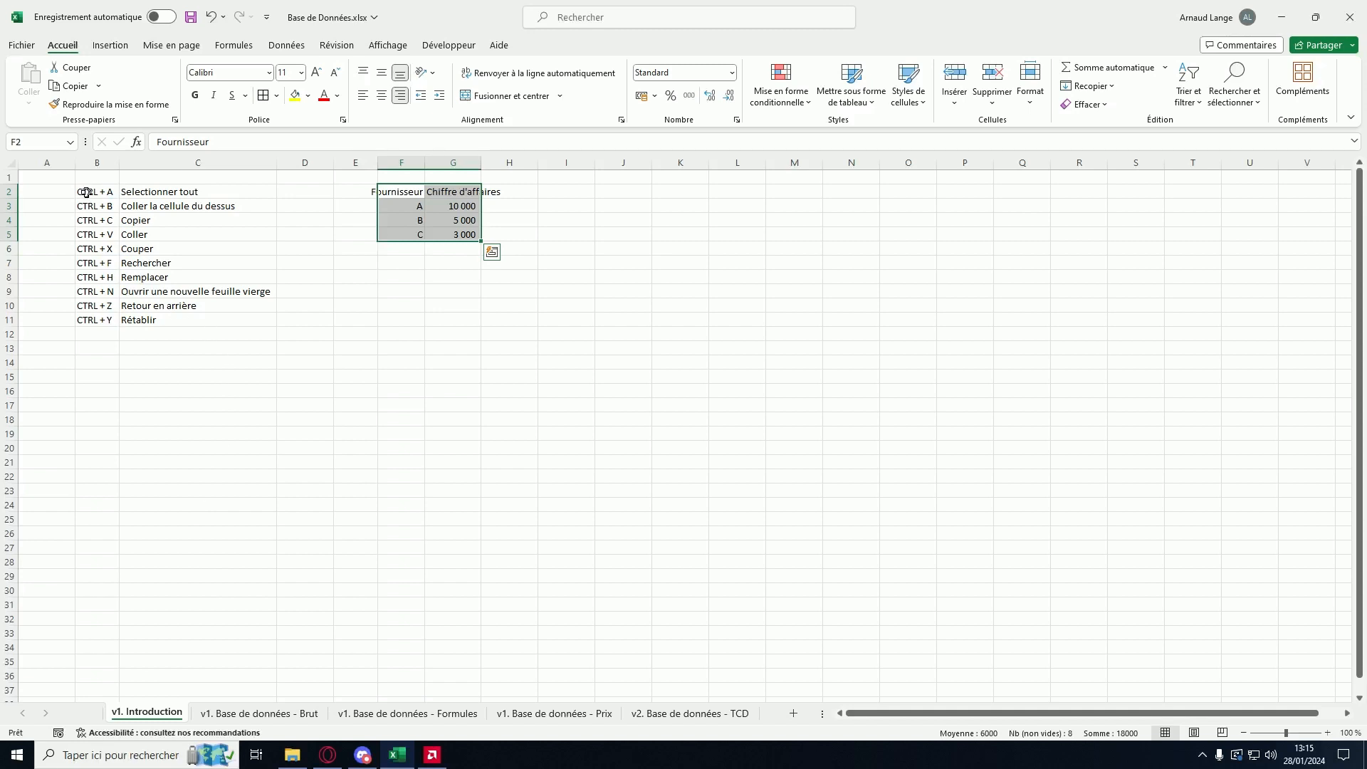
drag(86, 191, 214, 319)
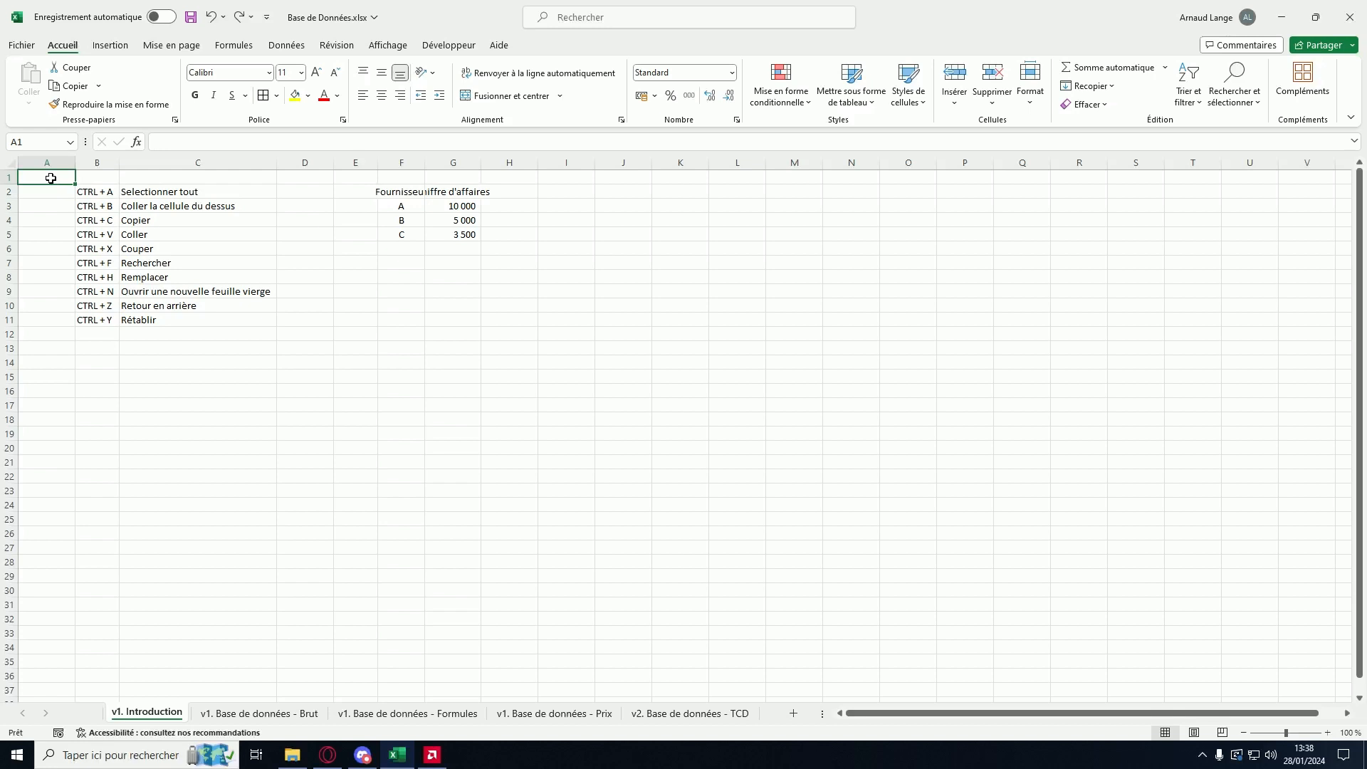
Step: Select column A, row 1, columns B, C, D, F and G, and rows 2 to 5 in turn to examine the grid structure
click(47, 162)
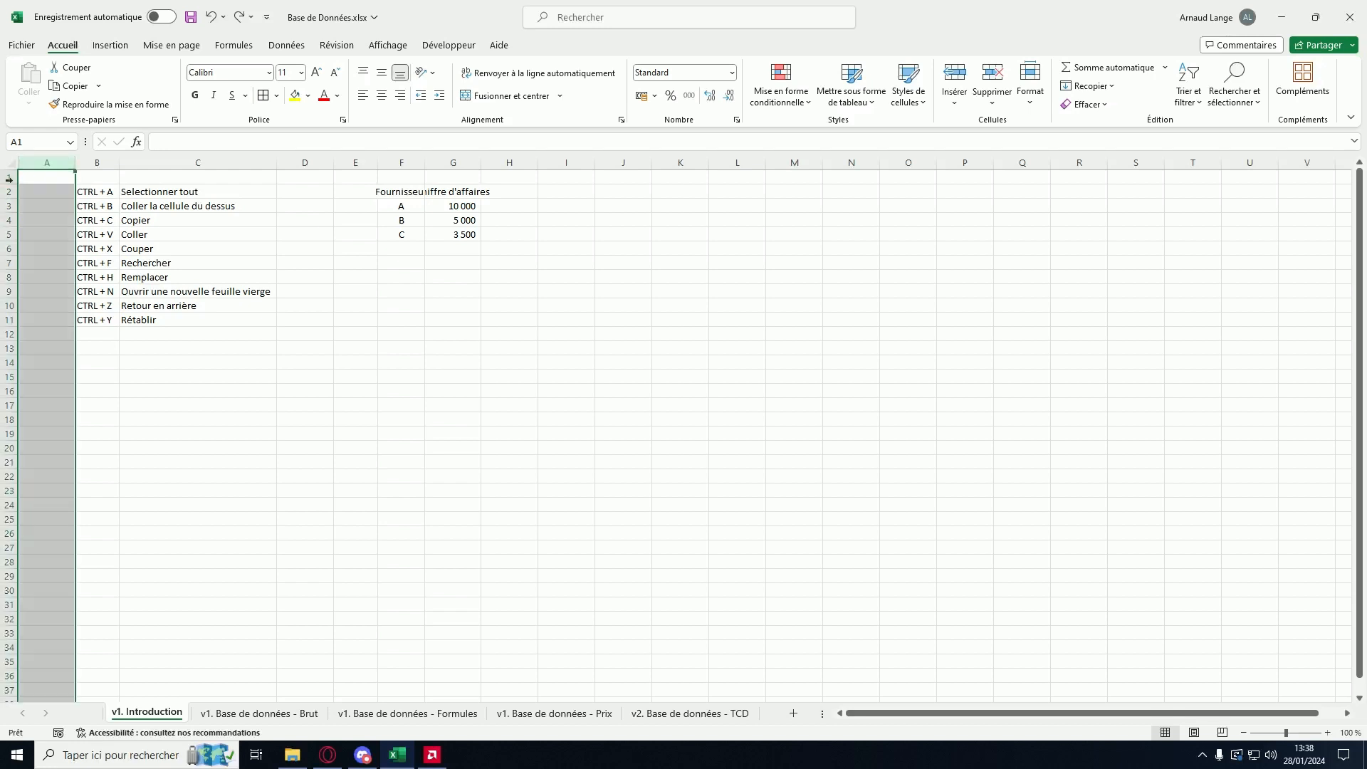
key(shift+space)
click(100, 160)
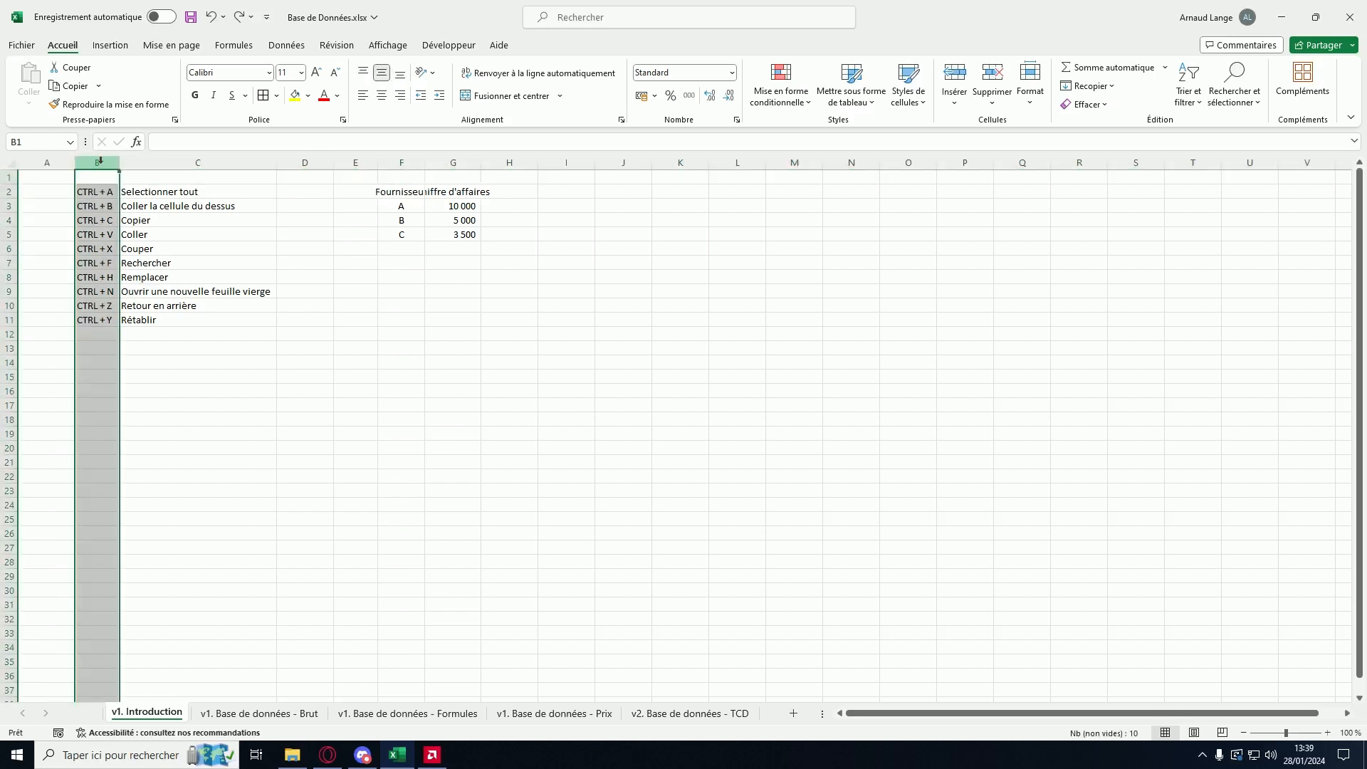
click(157, 158)
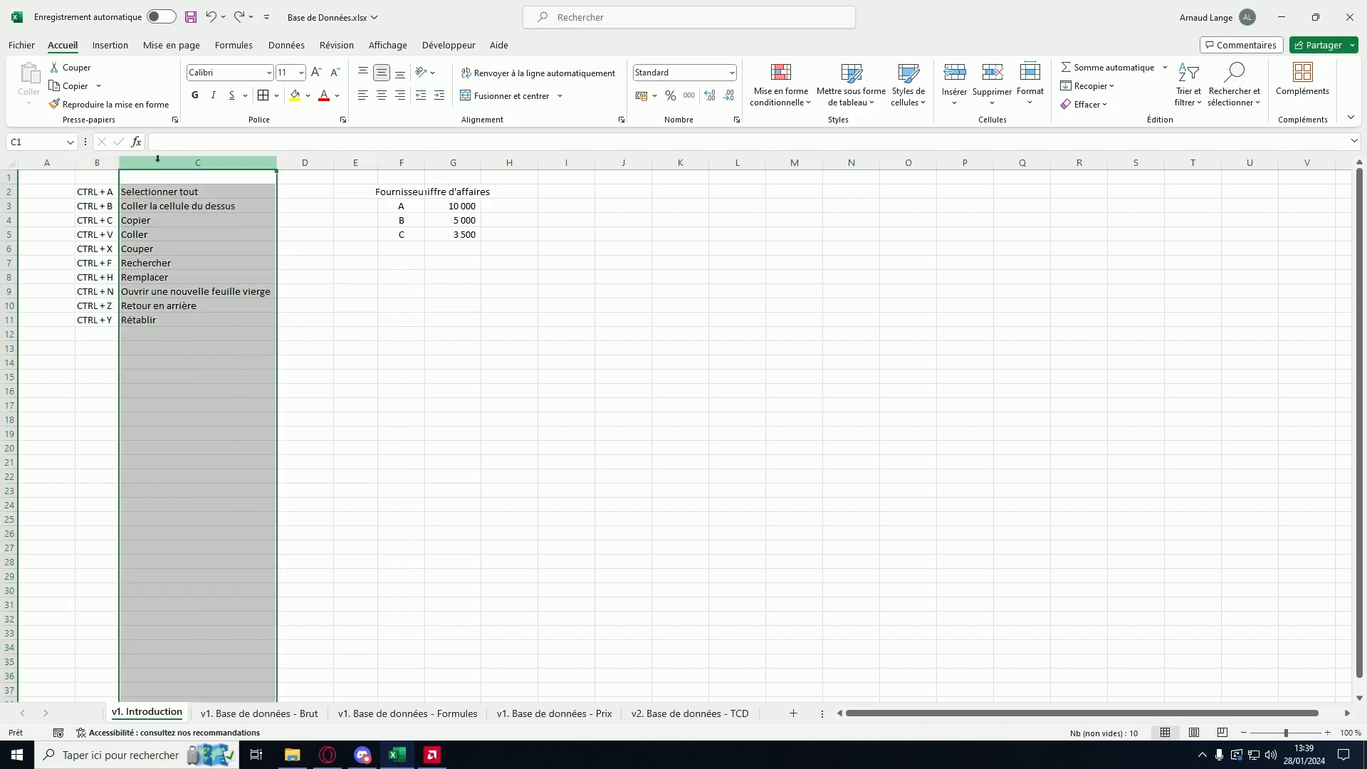
click(304, 162)
click(402, 162)
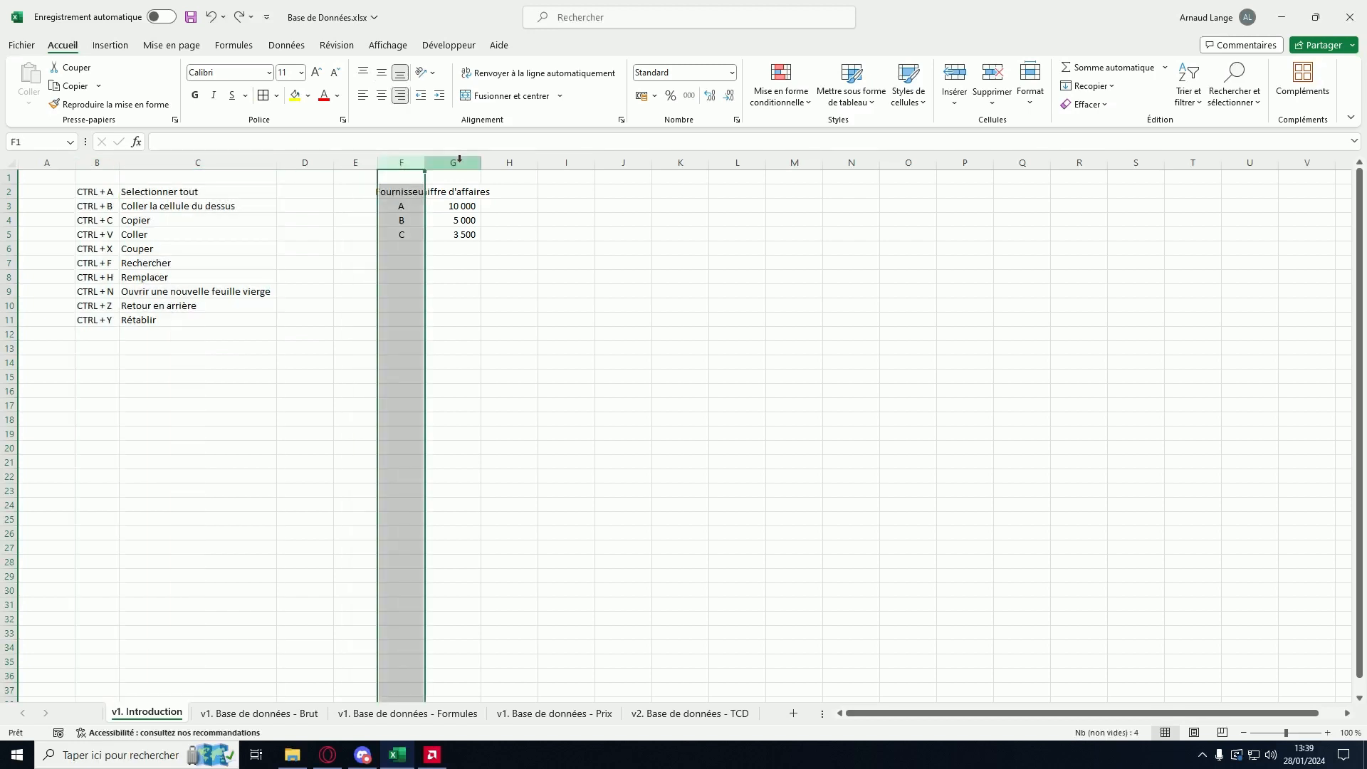
click(452, 163)
drag(10, 192, 9, 235)
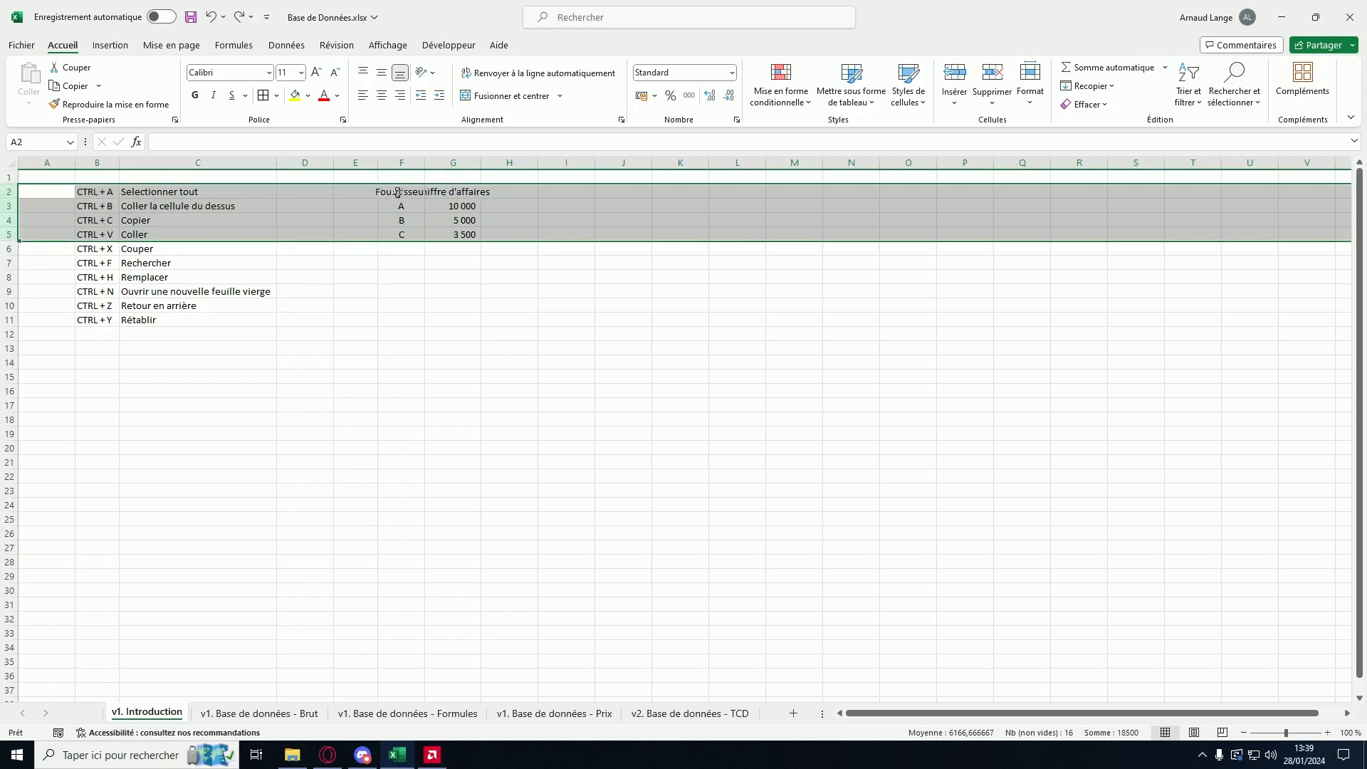
click(297, 193)
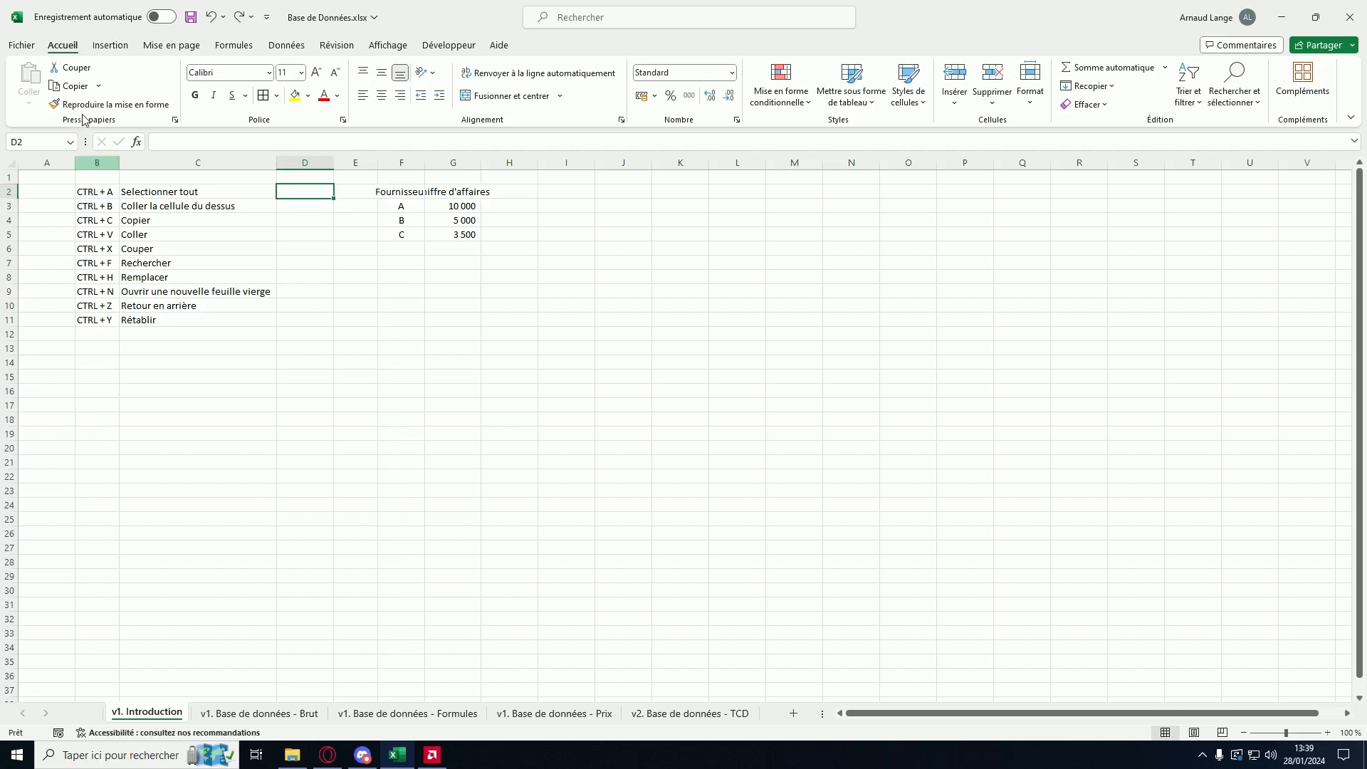
Step: Add borders to every cell of the supplier table F2:G5 and center its contents vertically and horizontally
click(406, 192)
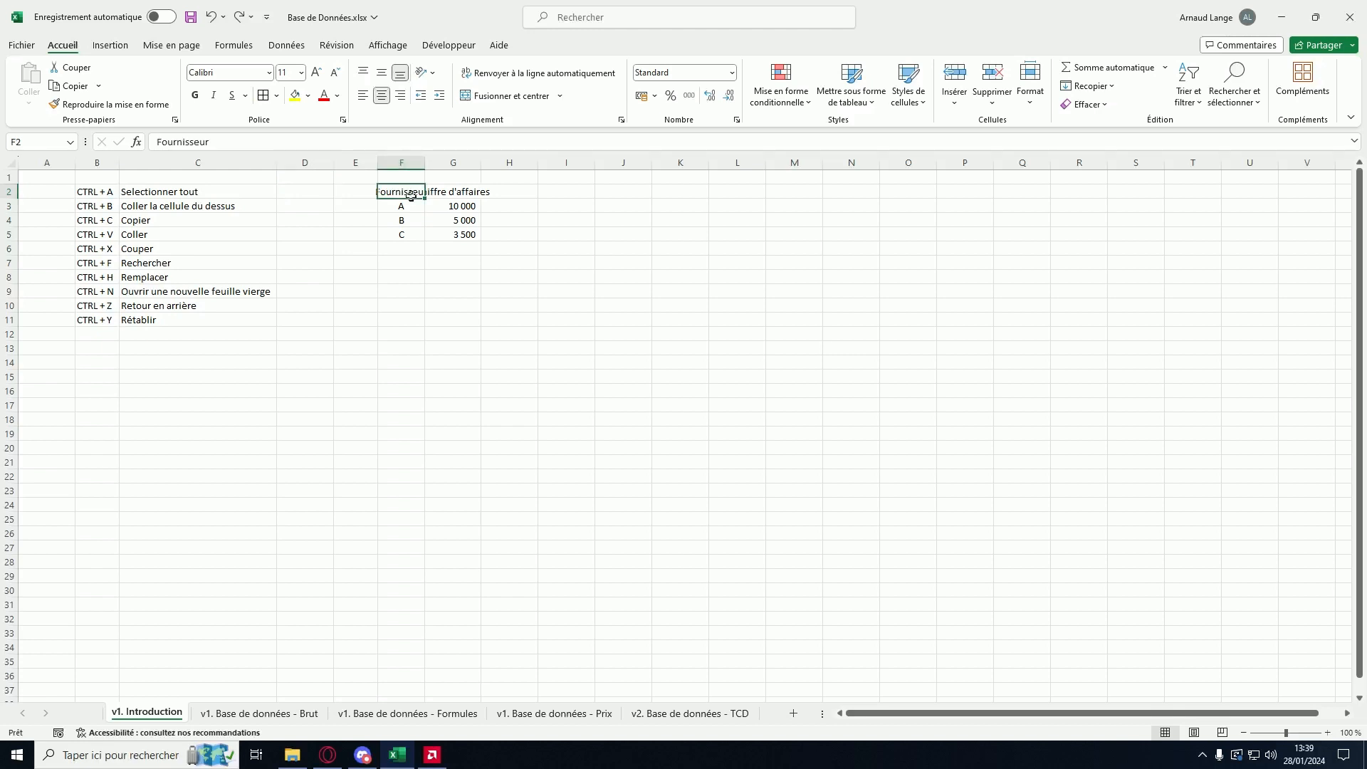
key(ctrl+a)
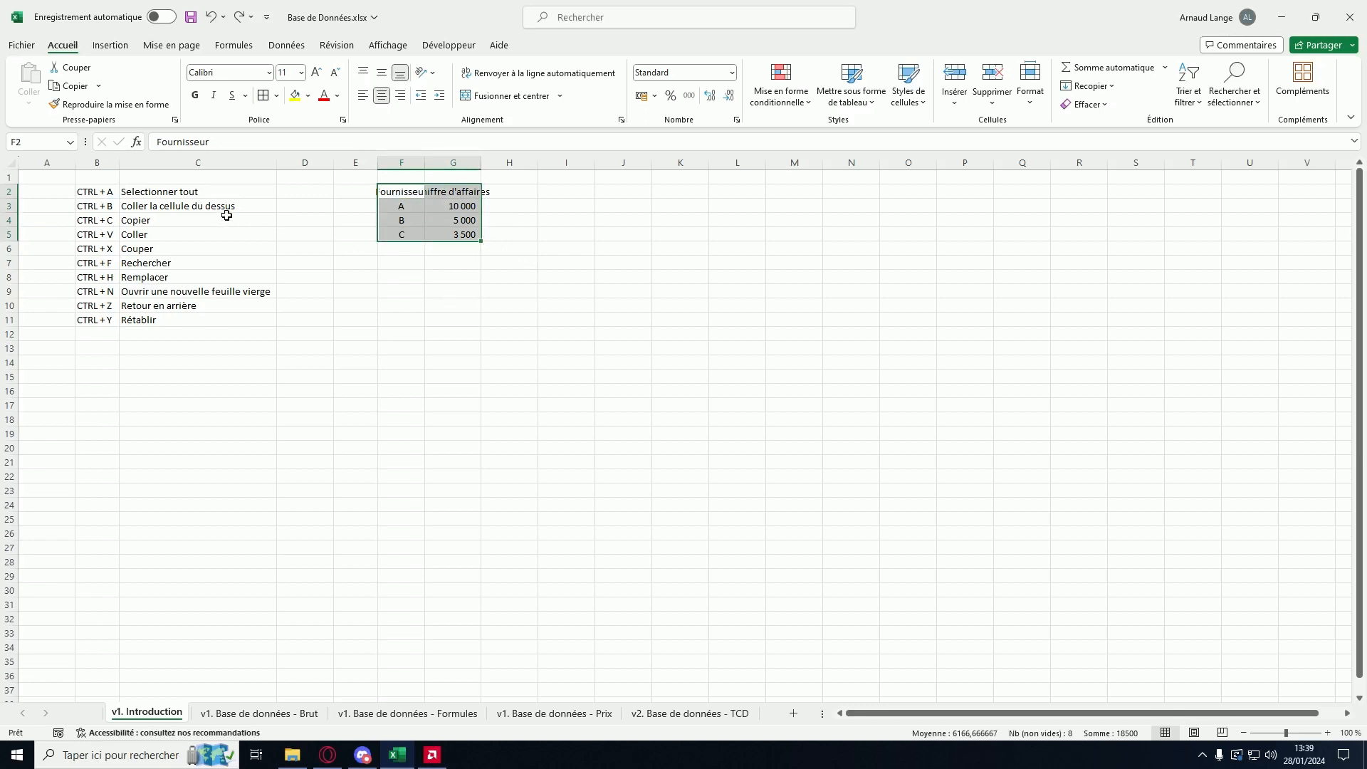
click(265, 97)
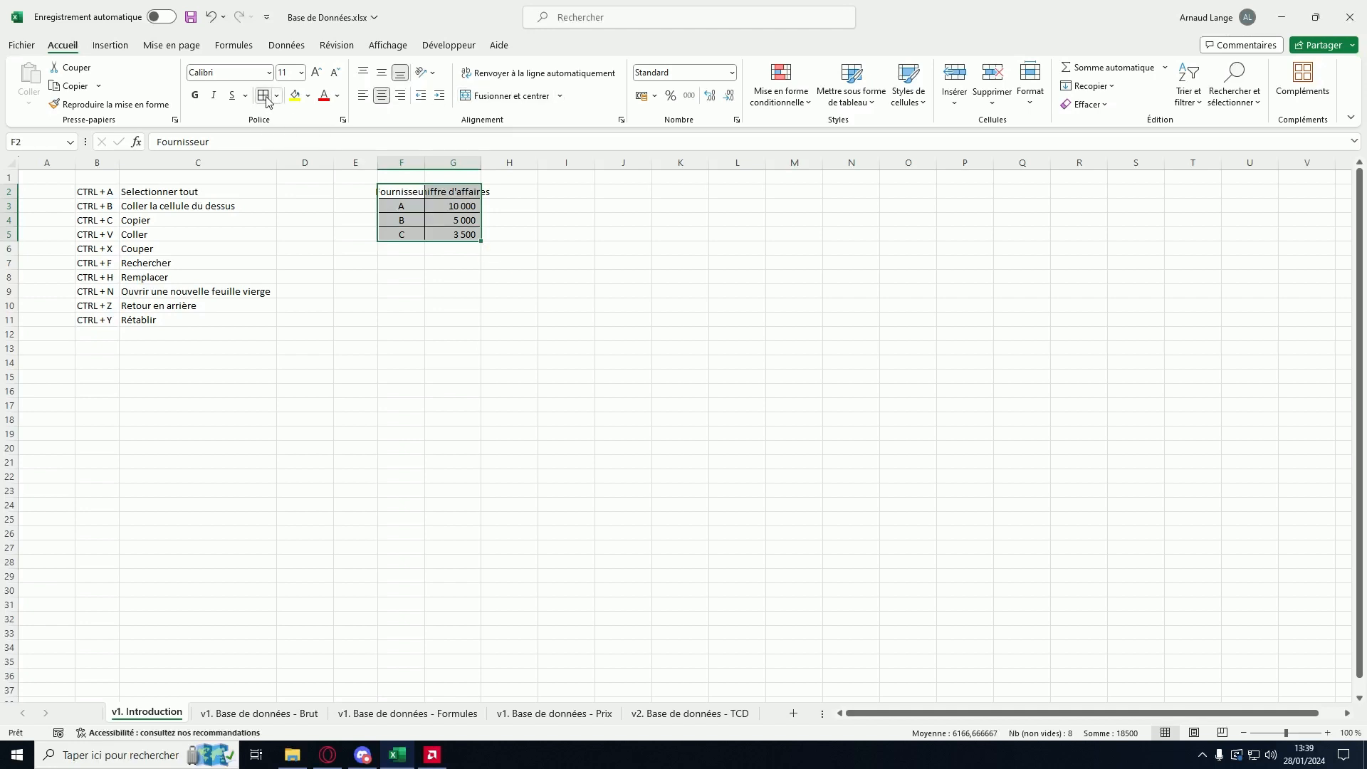
click(382, 72)
click(388, 93)
click(388, 93)
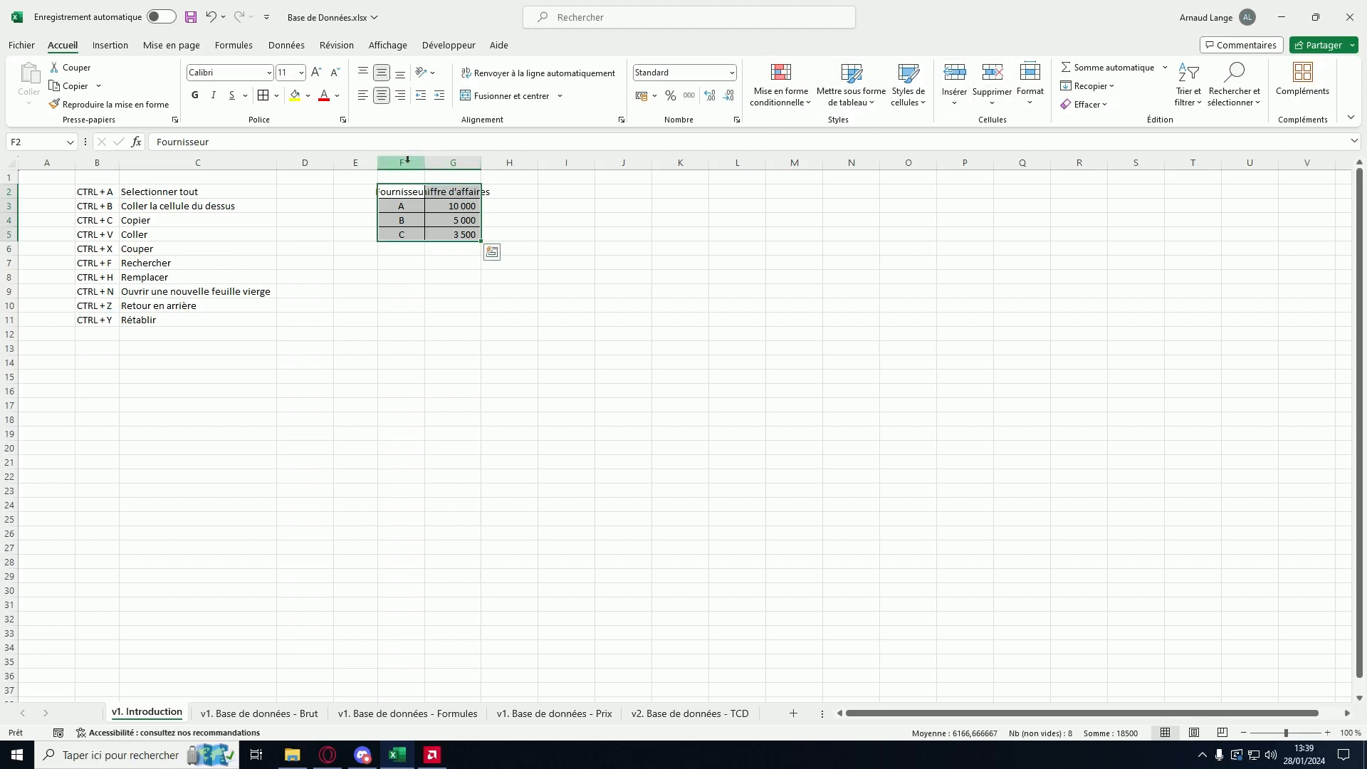
Step: AutoFit the widths of columns F and G to the supplier table's contents
drag(401, 162, 480, 162)
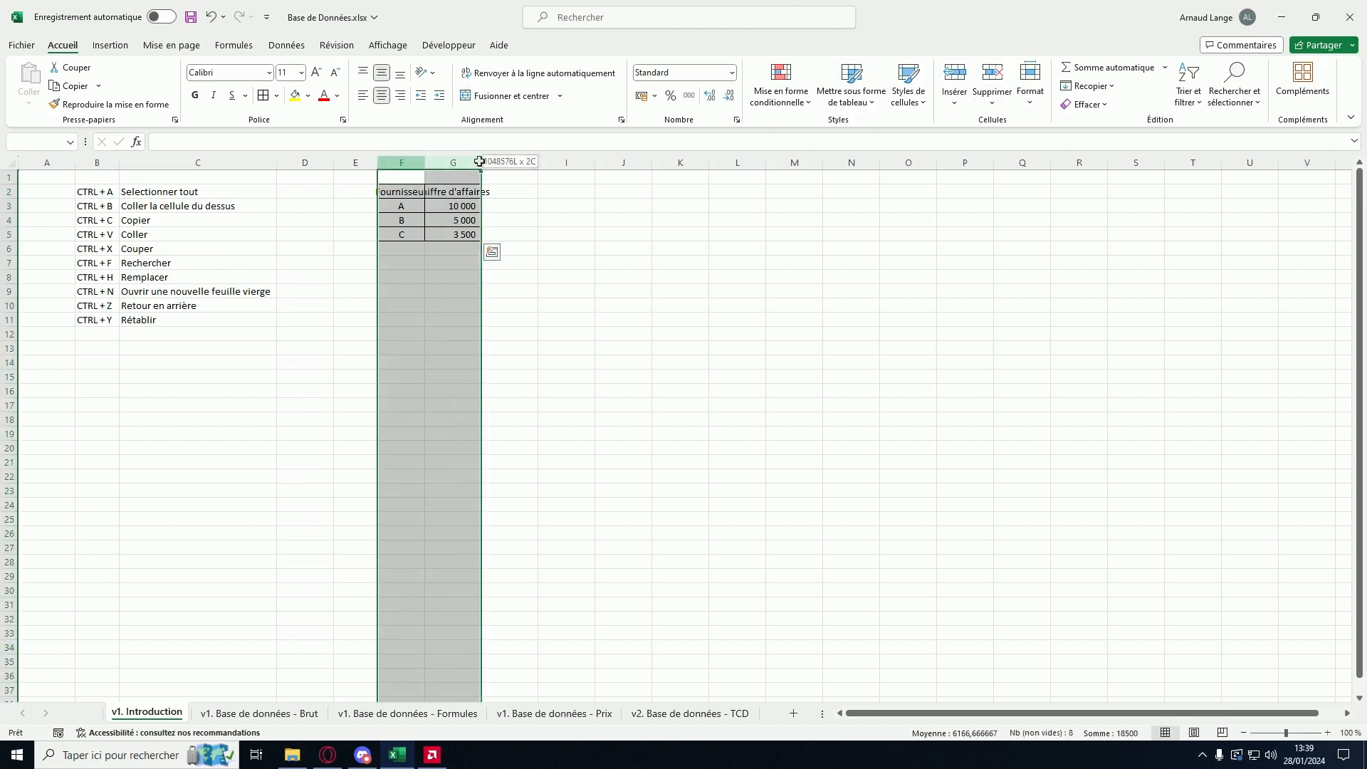
click(1039, 107)
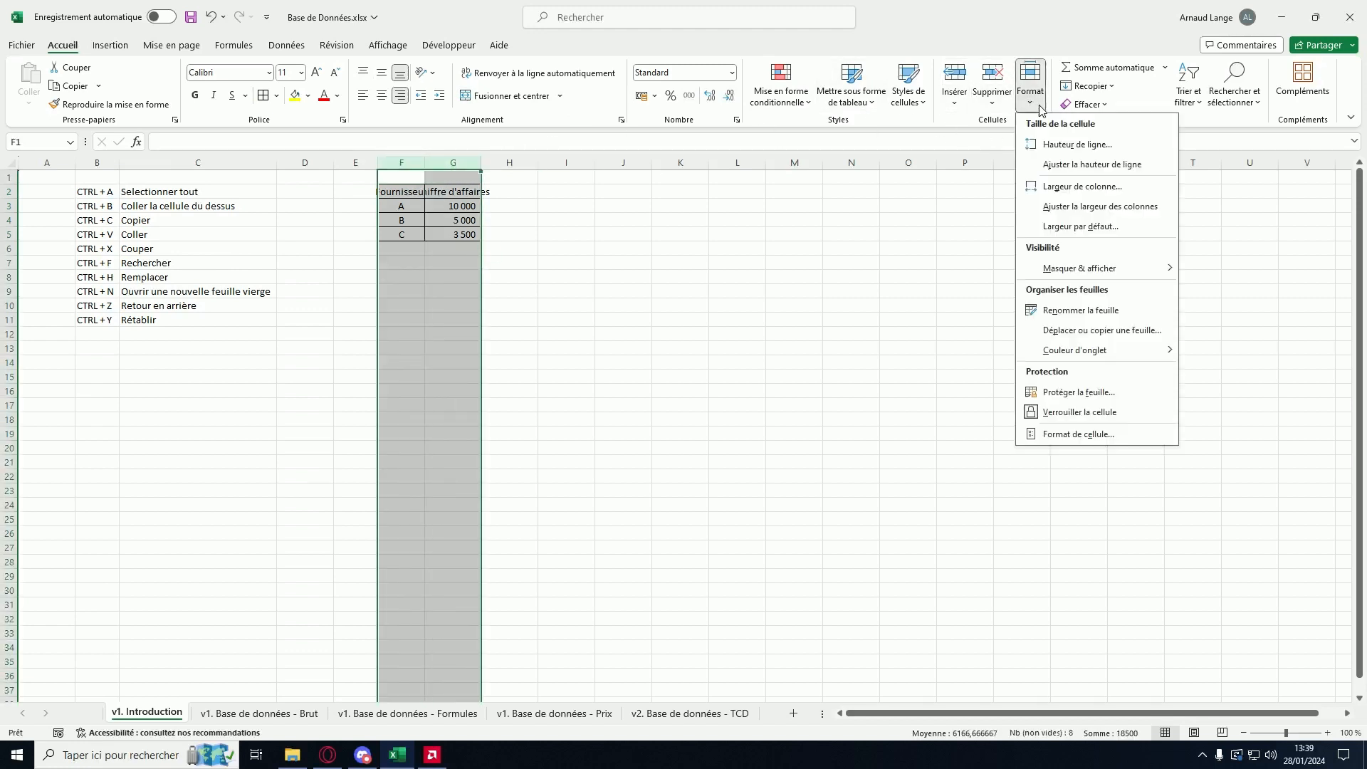
click(1100, 206)
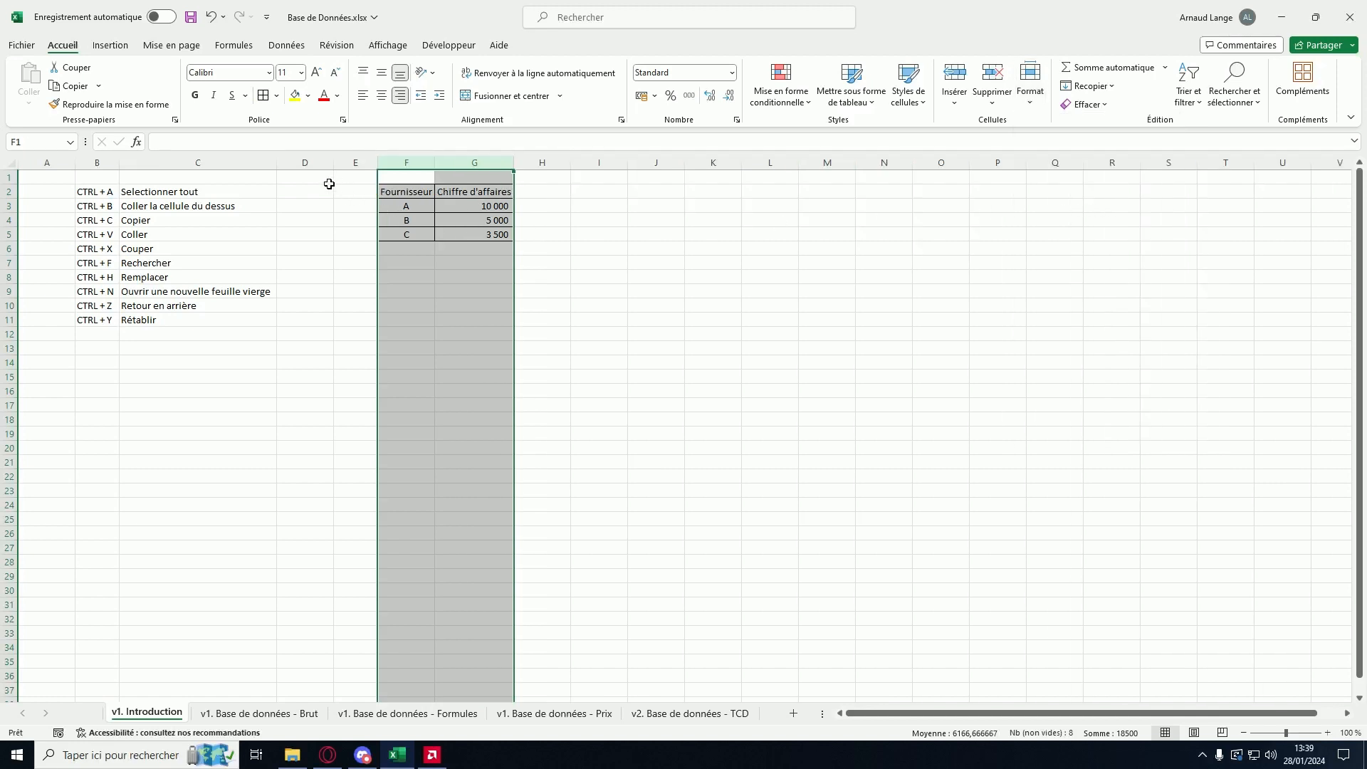
click(305, 177)
click(305, 191)
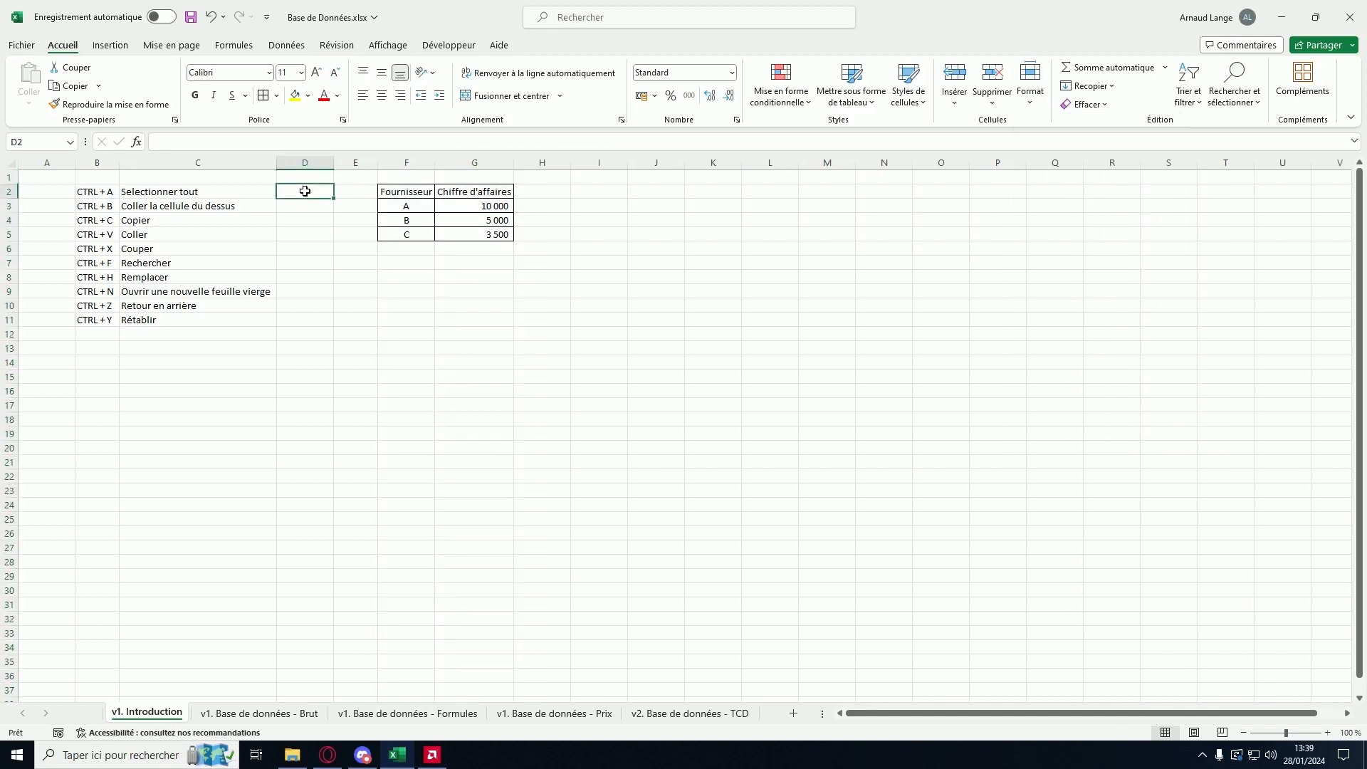
Step: Fill cell F6 with the content of the cell directly above it
click(94, 209)
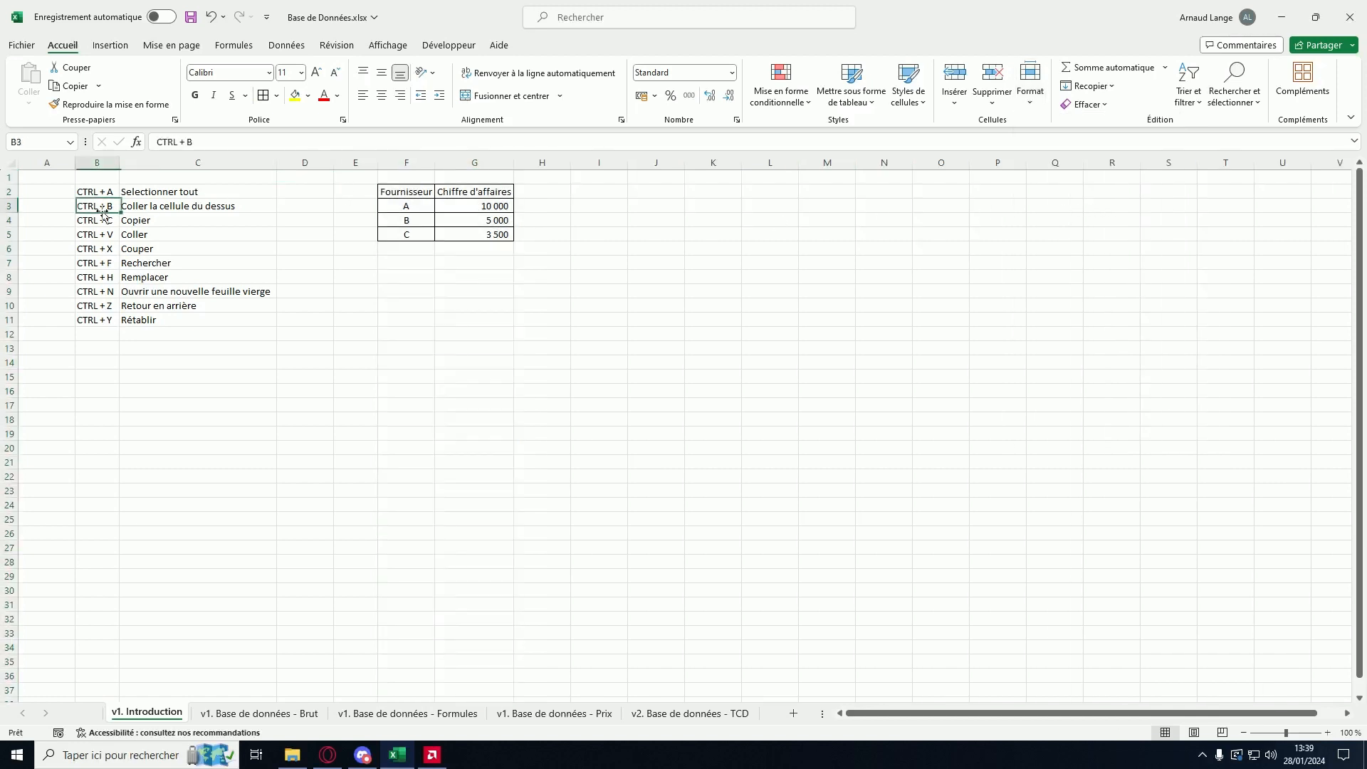
click(409, 249)
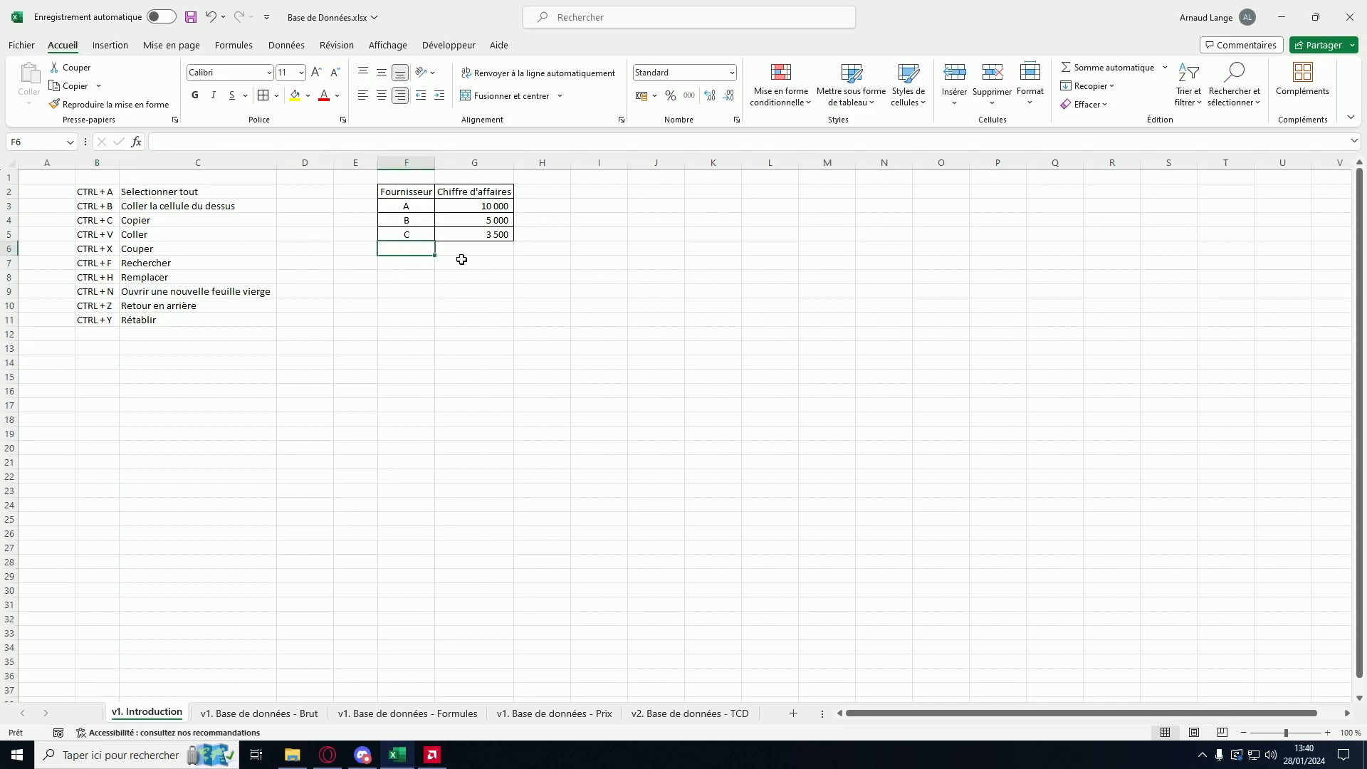
key(ctrl+b)
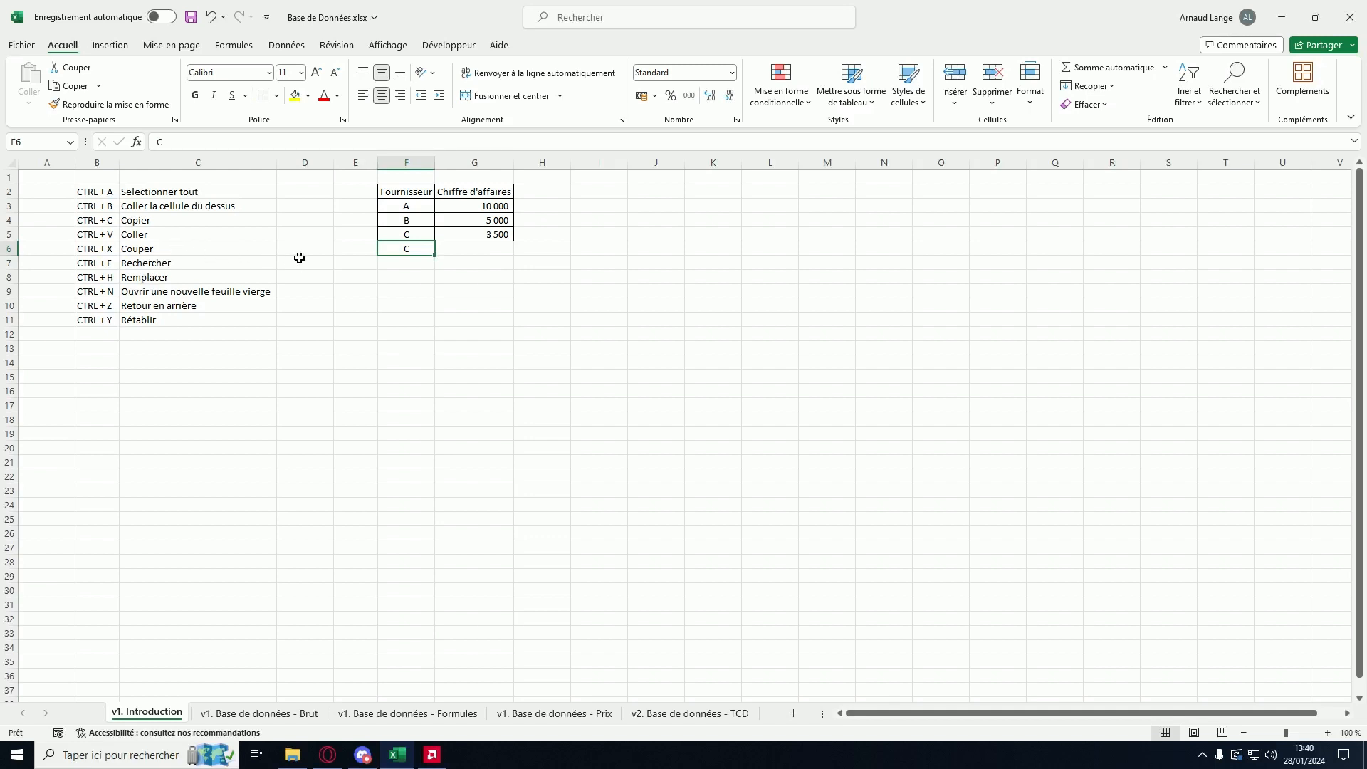
Step: Copy supplier C's revenue from G5 into cell G6
click(500, 237)
key(ctrl+c)
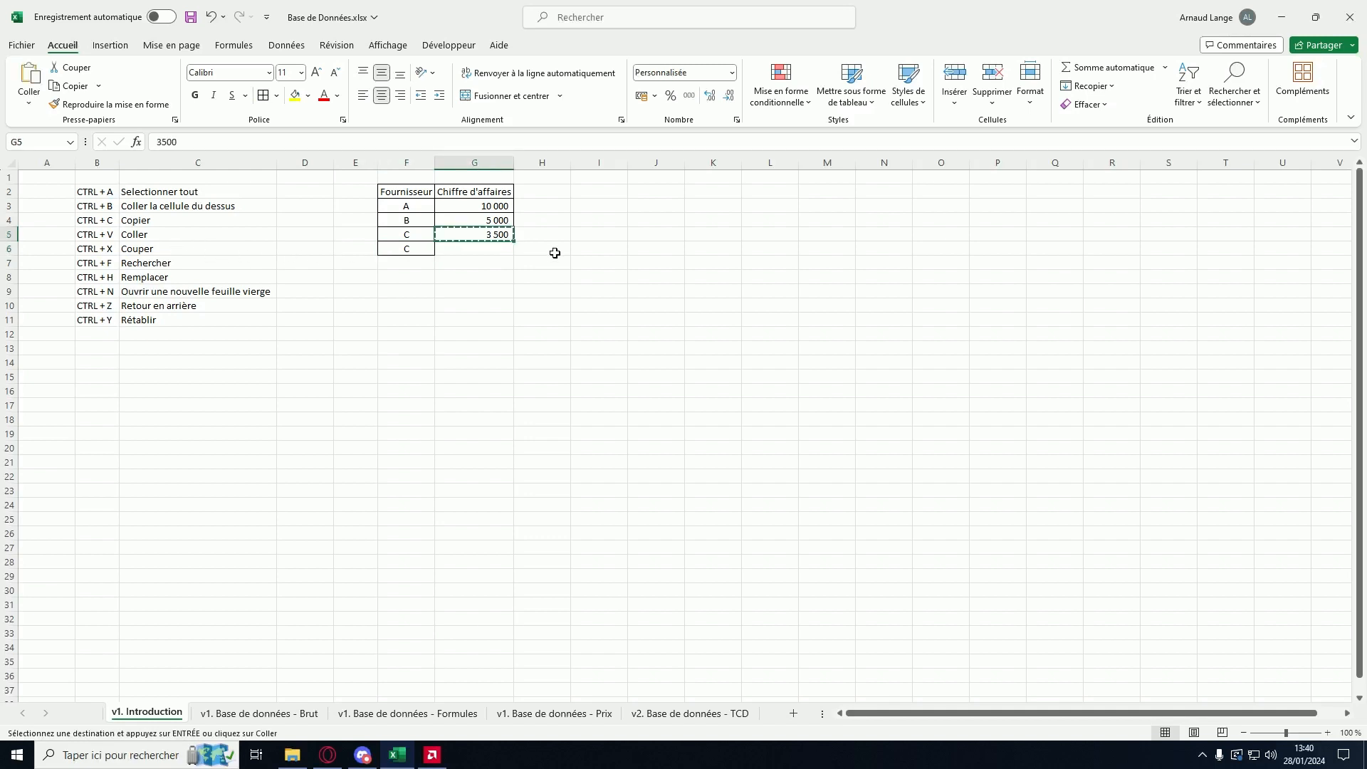
click(492, 249)
key(ctrl+v)
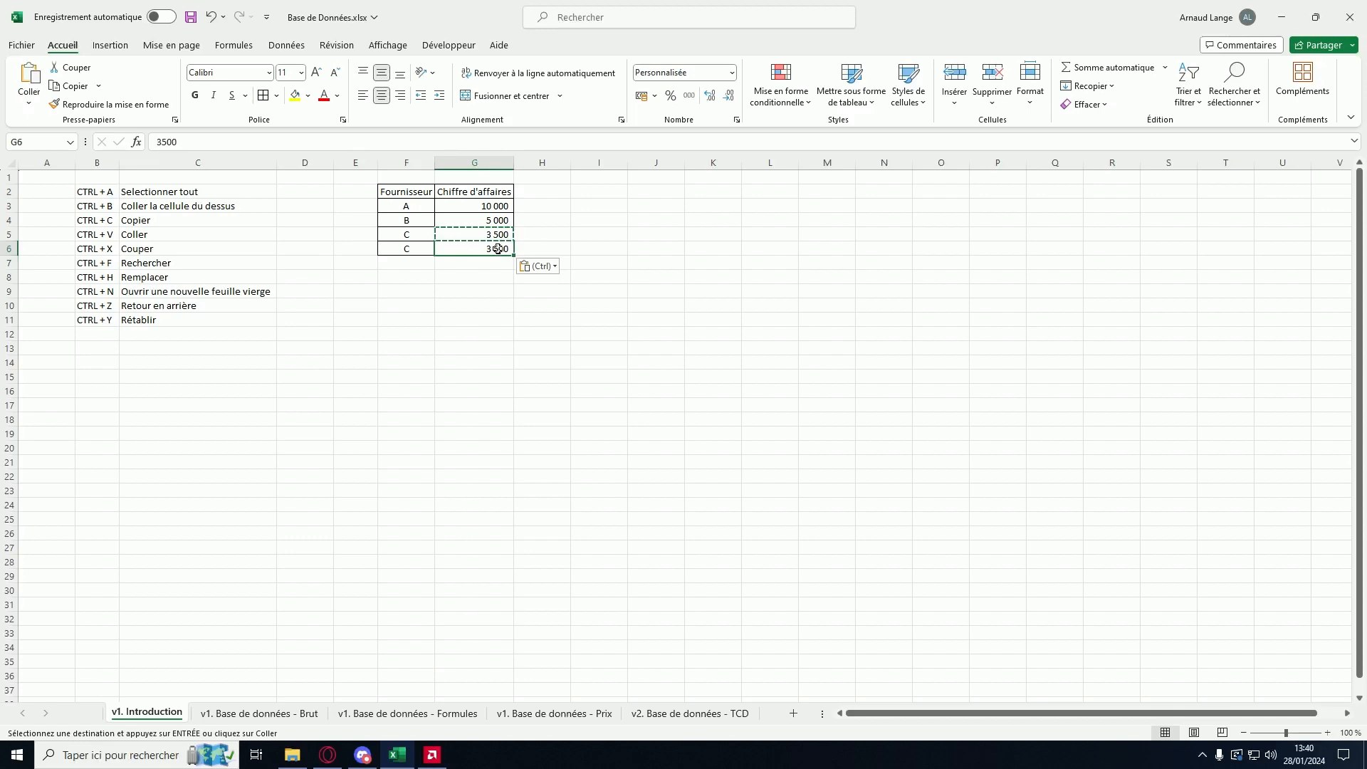
Step: Cut the revenue value from cell G6 and paste it into cell M11
key(ctrl+c)
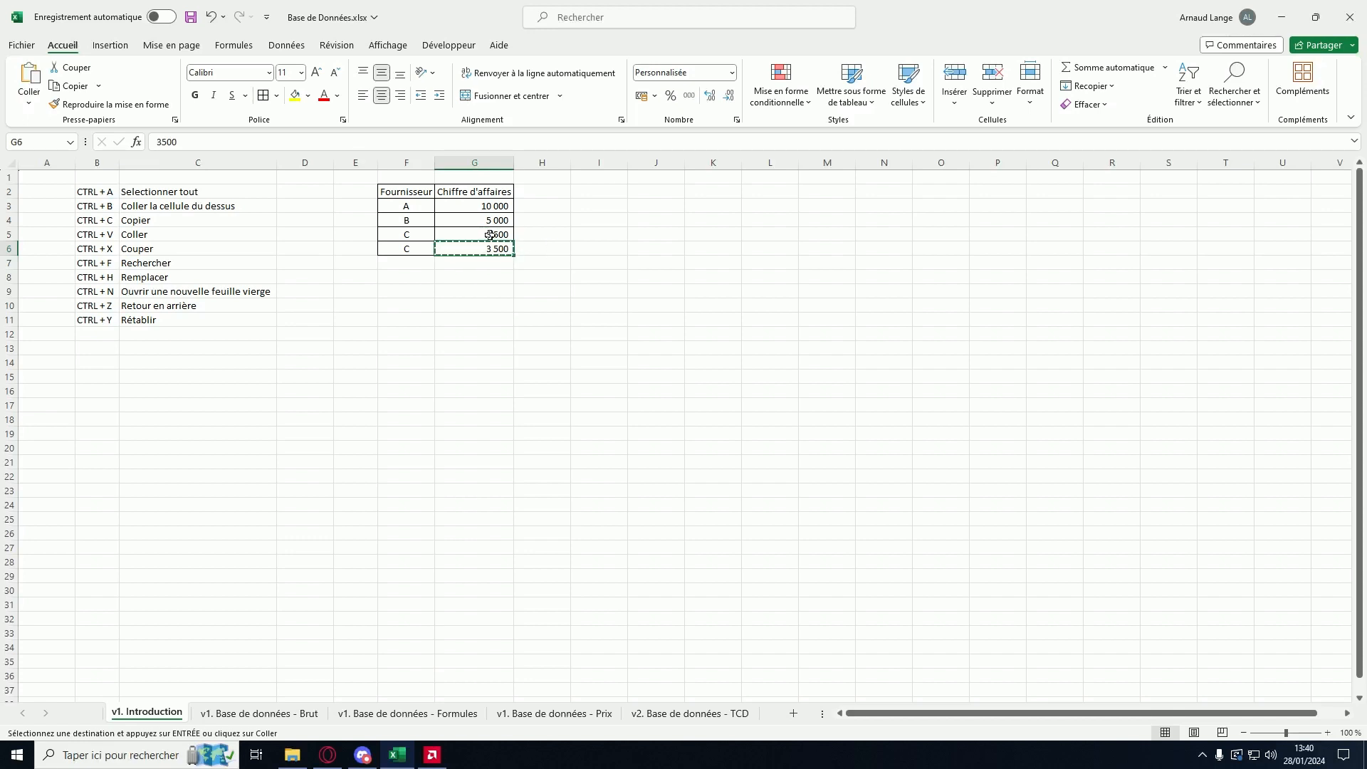
click(721, 250)
click(829, 323)
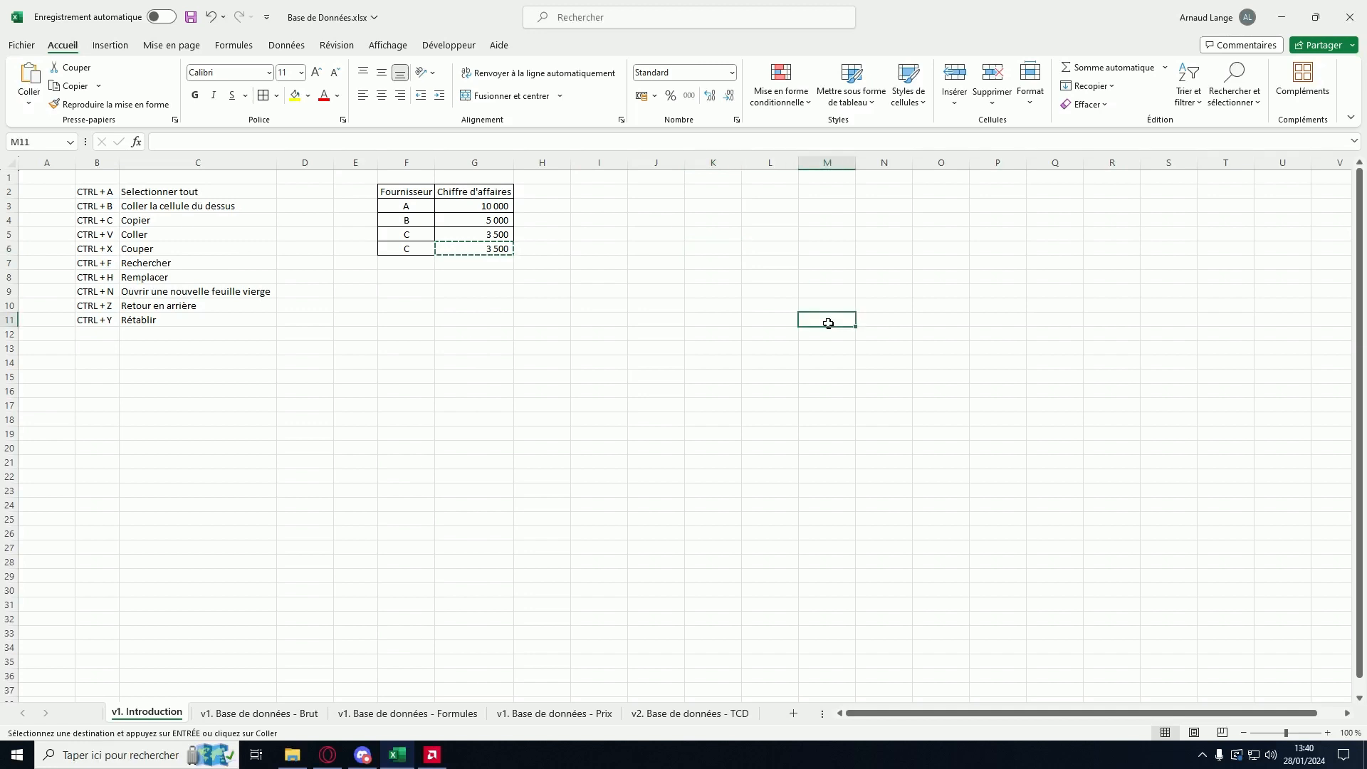
key(ctrl+v)
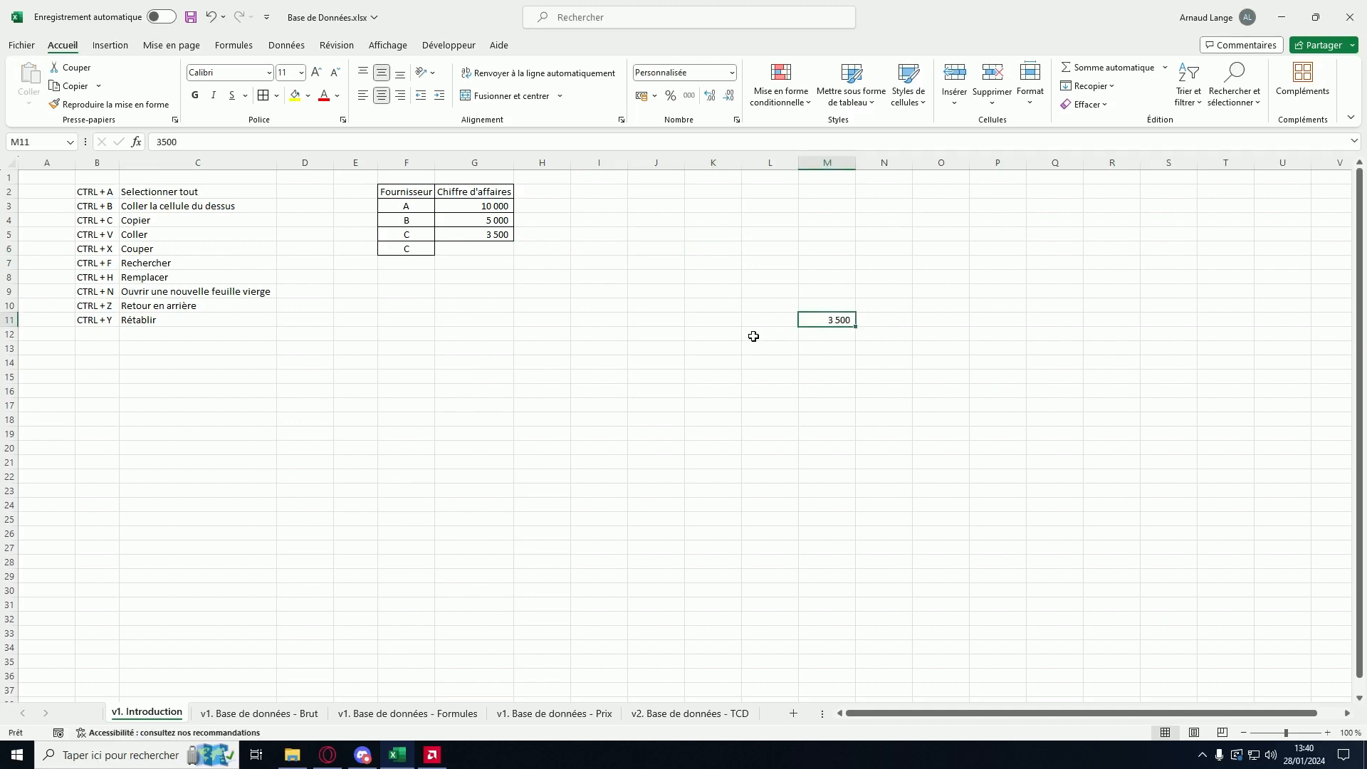
Step: Undo the move of the revenue value to M11, redo it, and undo it again, clearing the cut selection
key(ctrl+z)
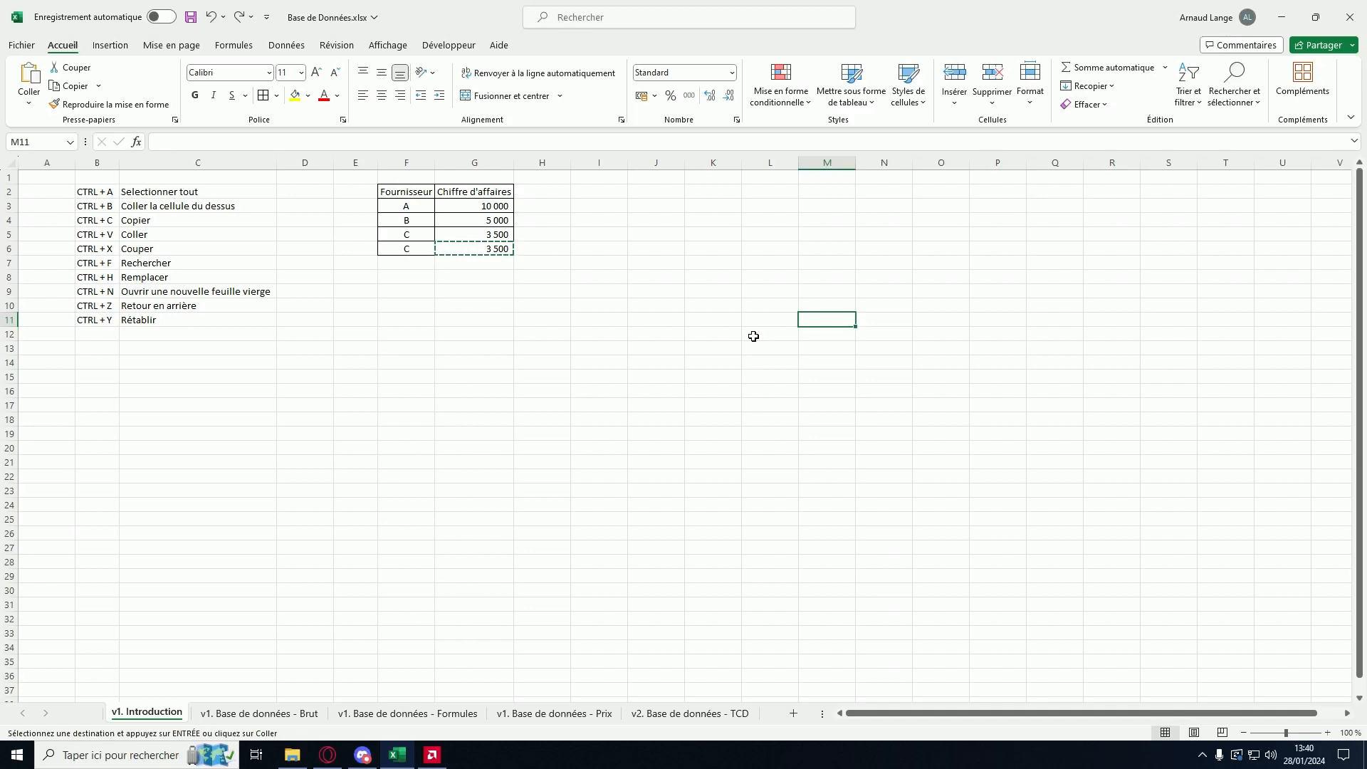
key(ctrl+y)
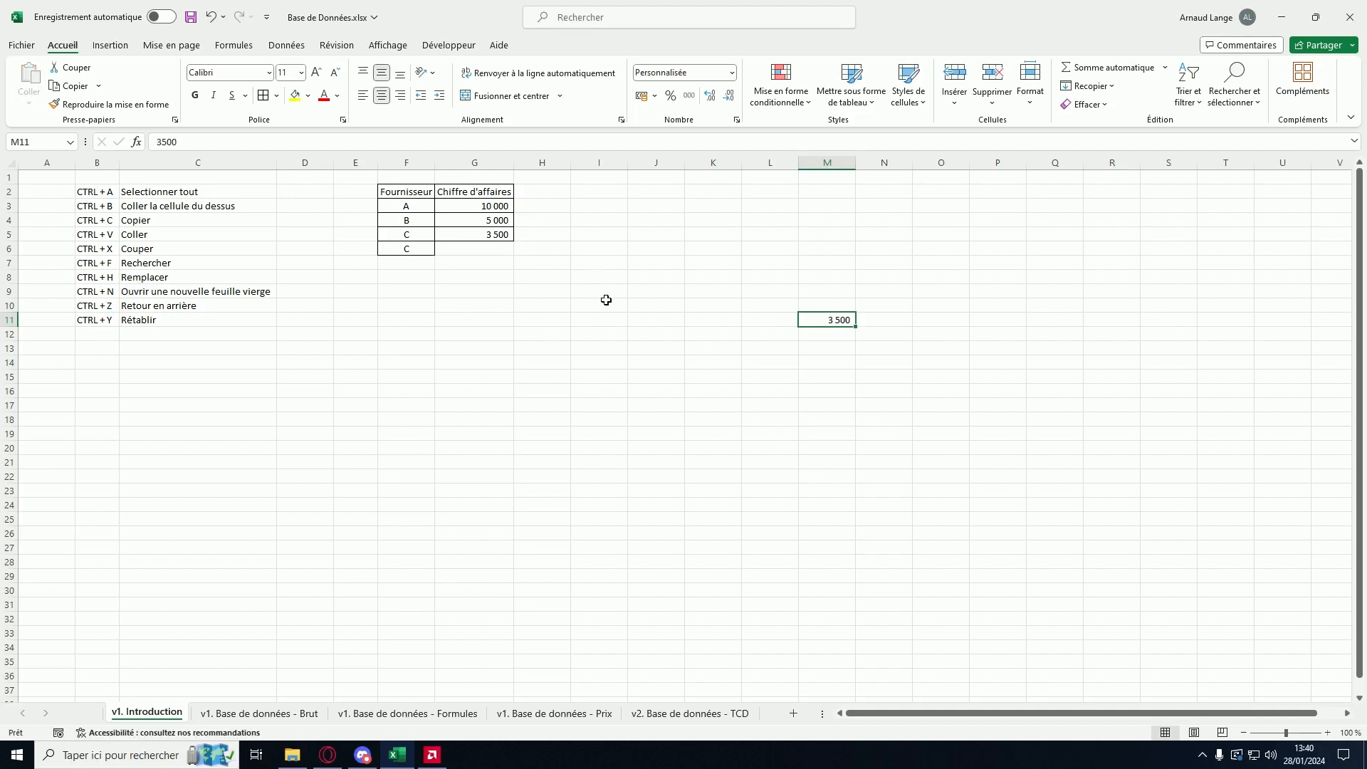
key(ctrl+z)
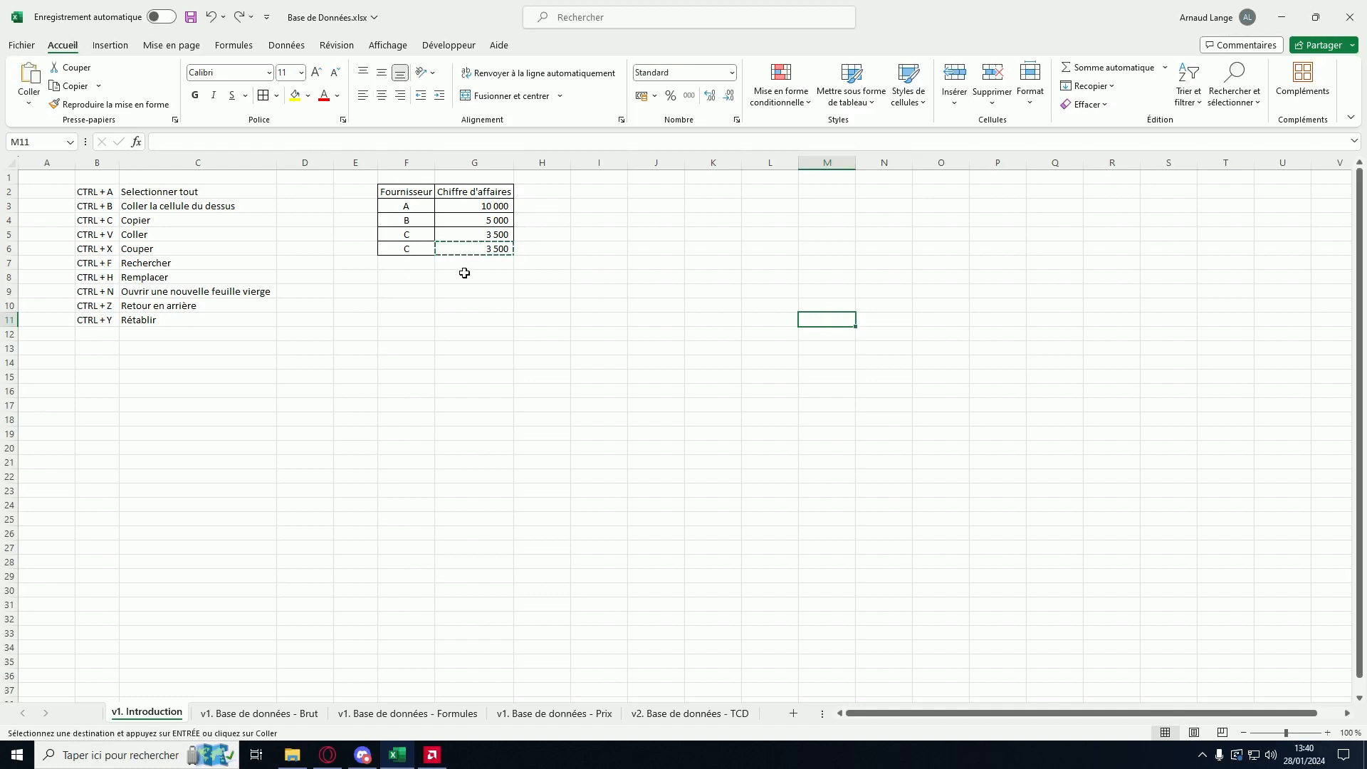
click(354, 244)
key(Escape)
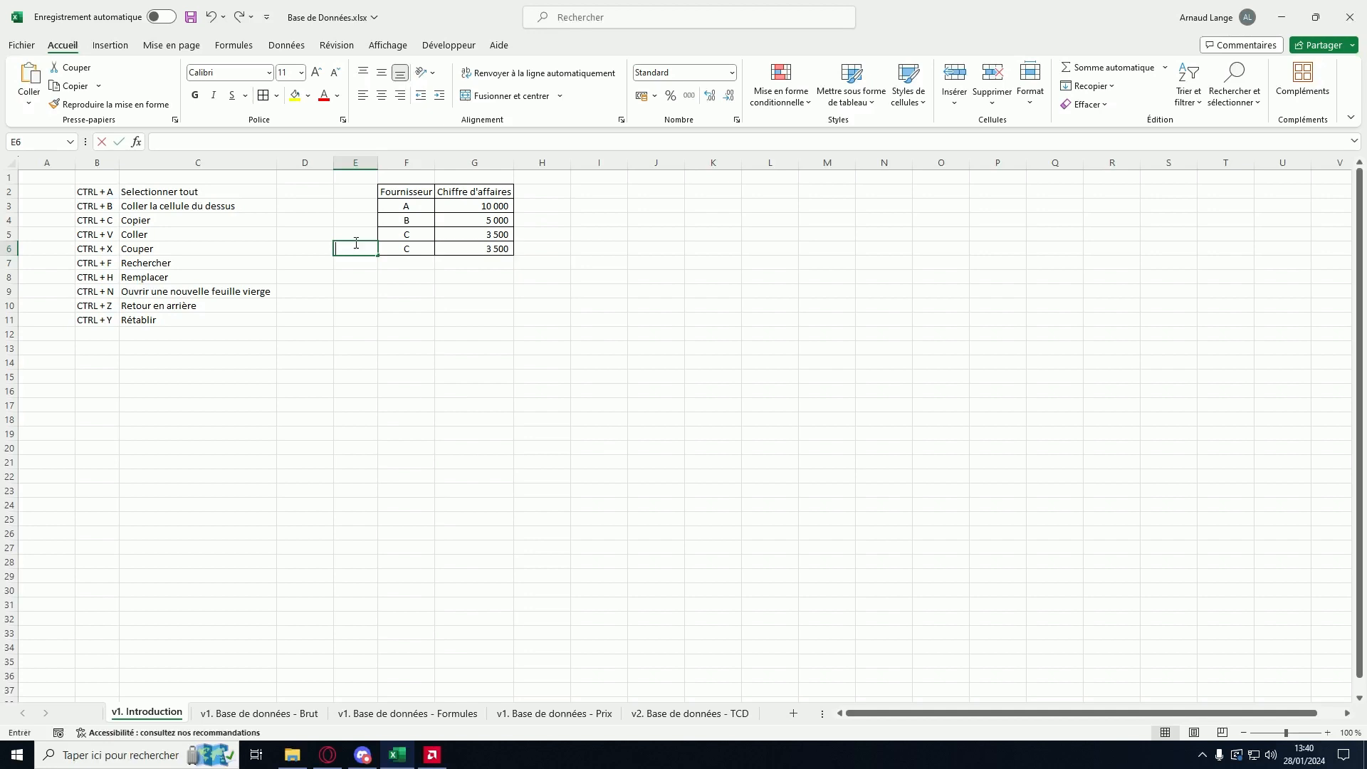
click(353, 230)
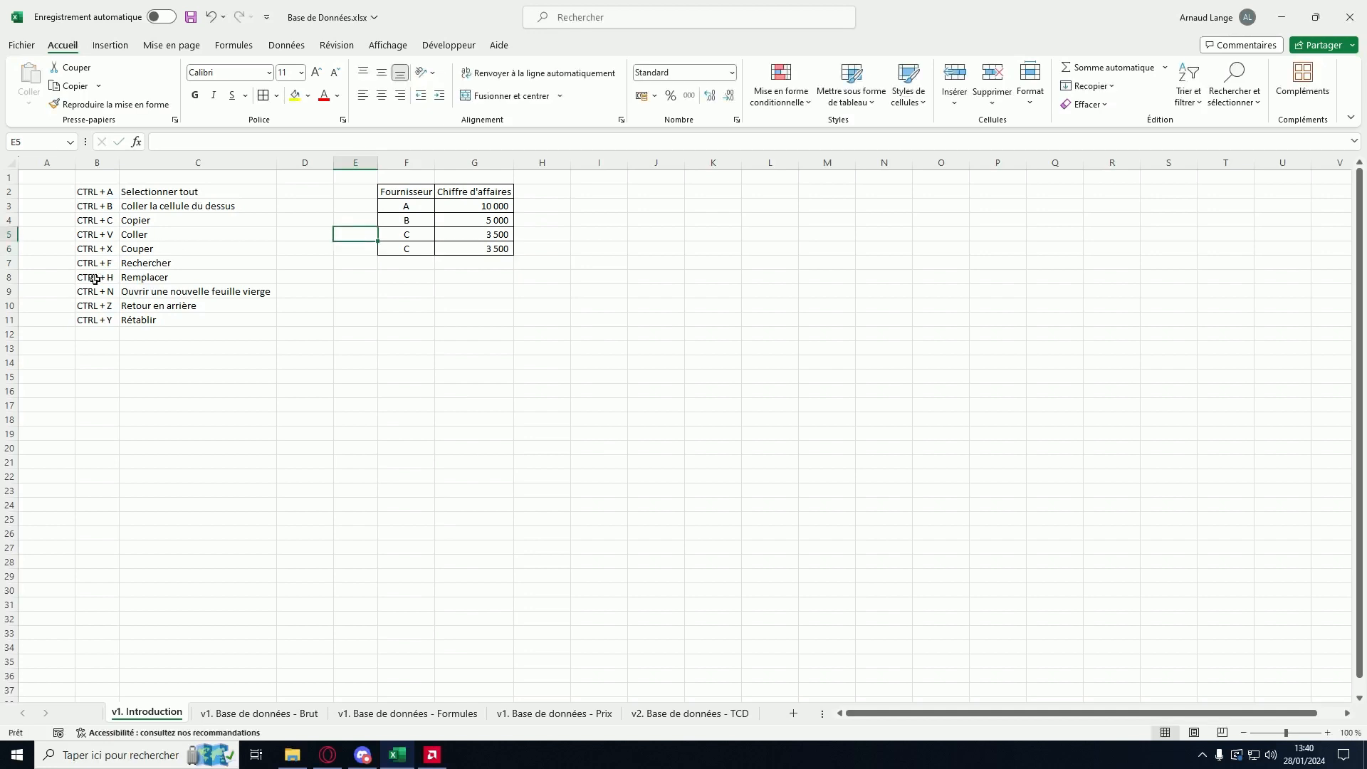
Step: Search column G for all occurrences of 3500
click(465, 161)
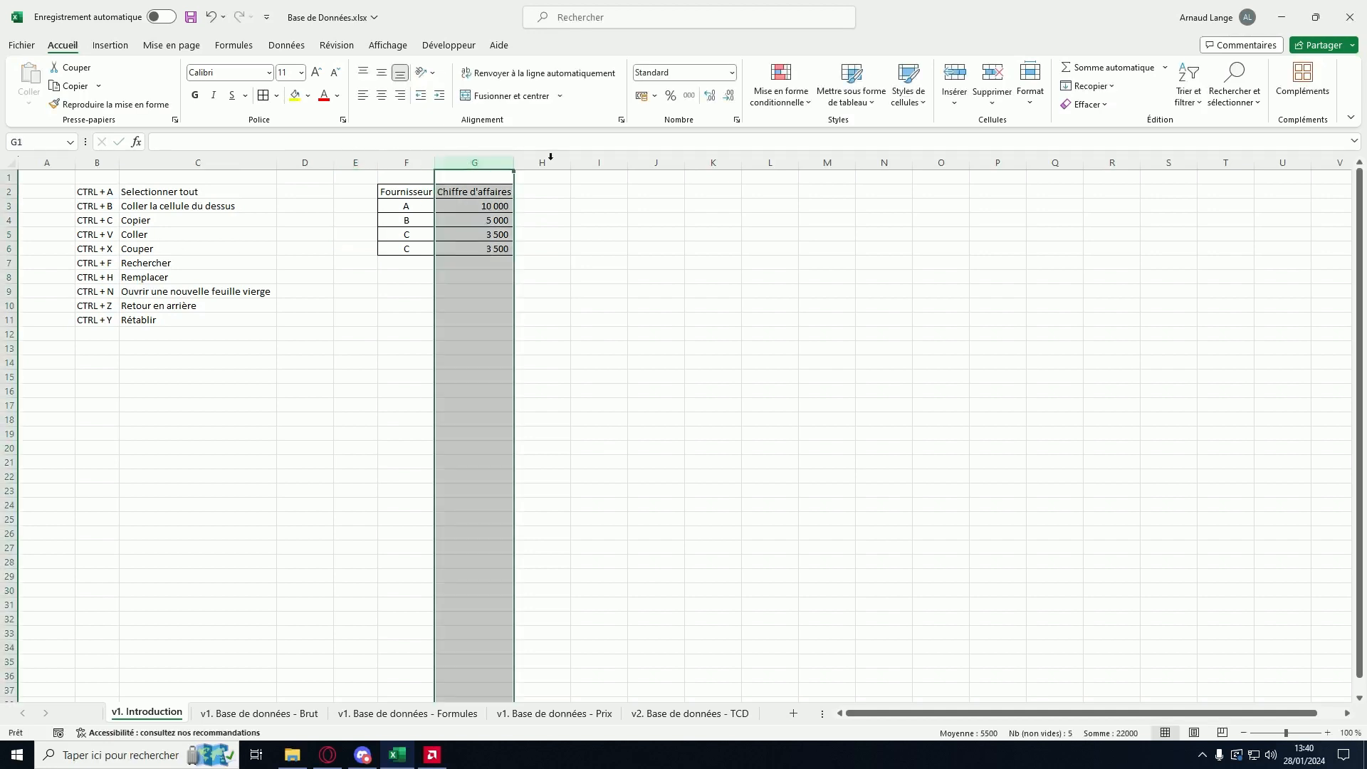
key(ctrl+f)
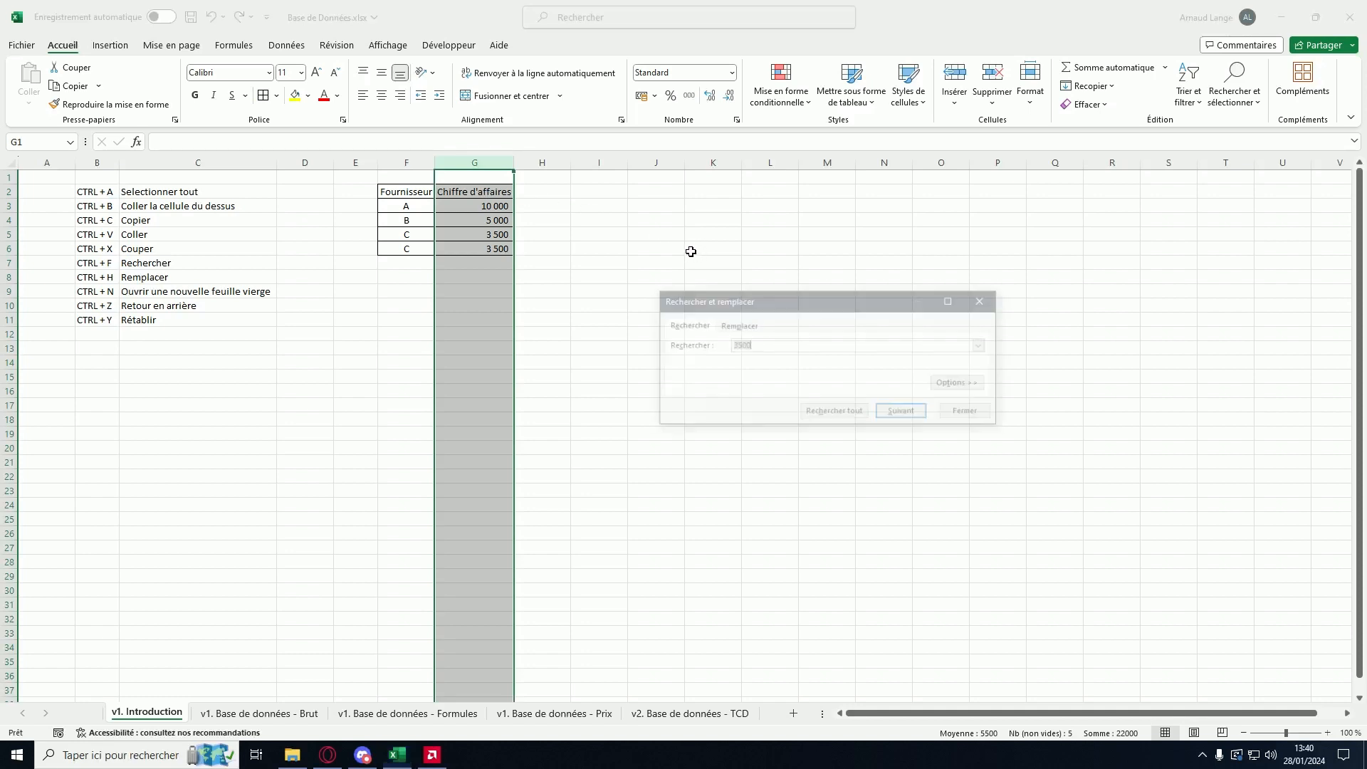
click(755, 346)
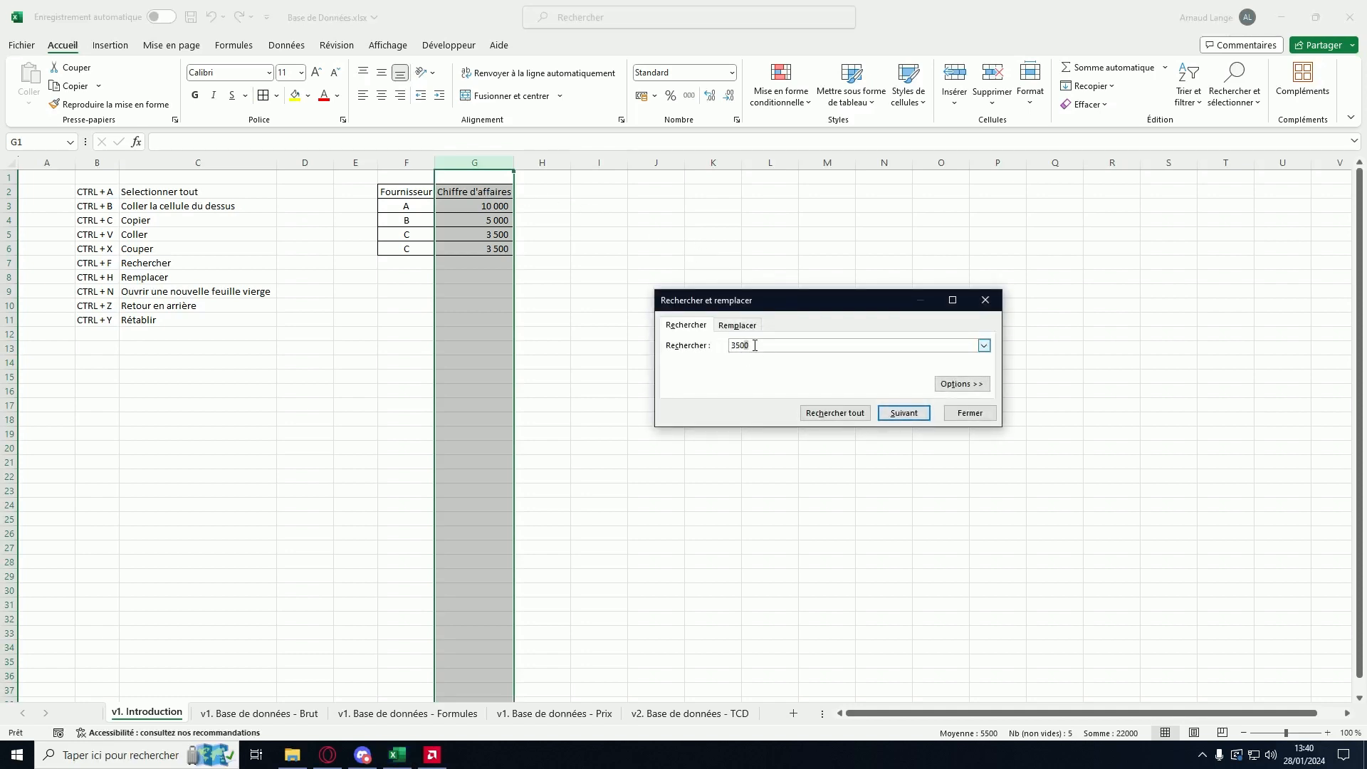
click(847, 413)
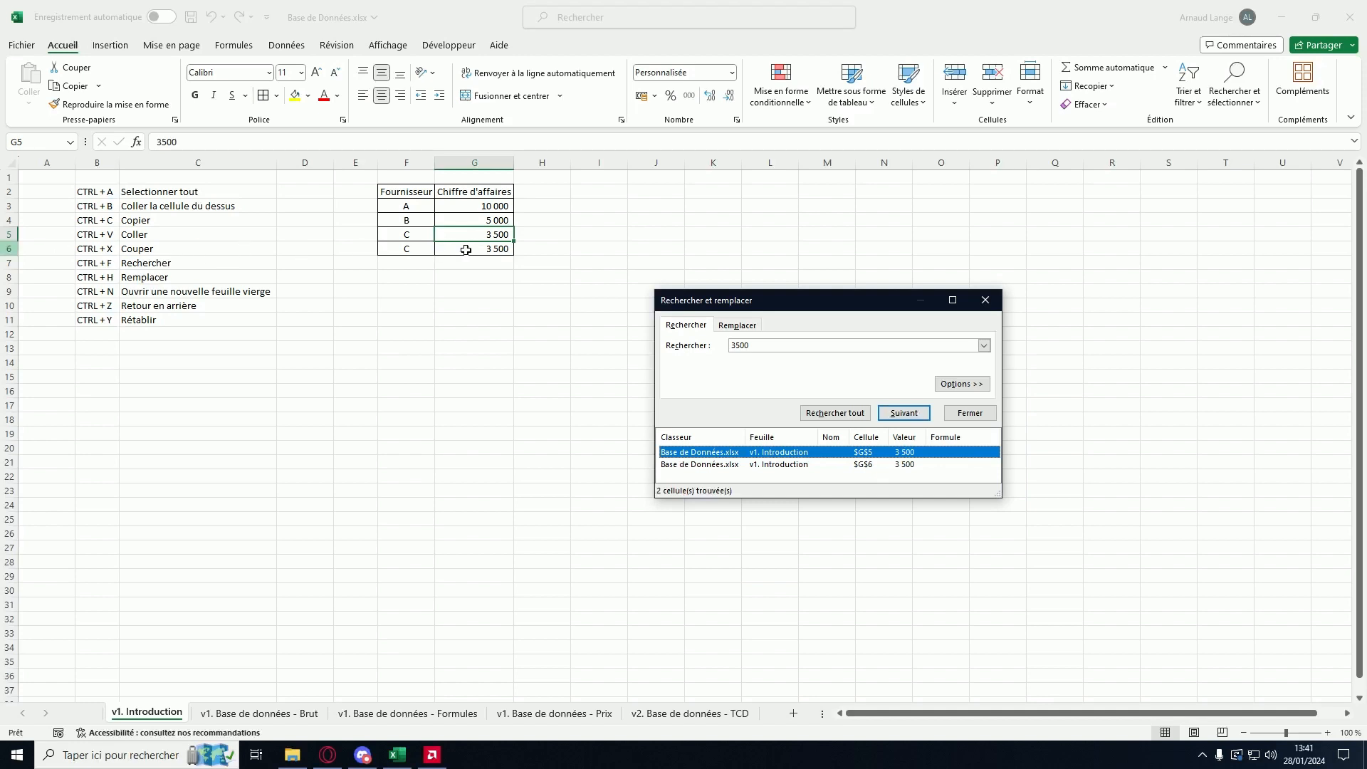
Step: Replace all occurrences of 3500 with 4000 in the revenue column and close Find and Replace
click(748, 329)
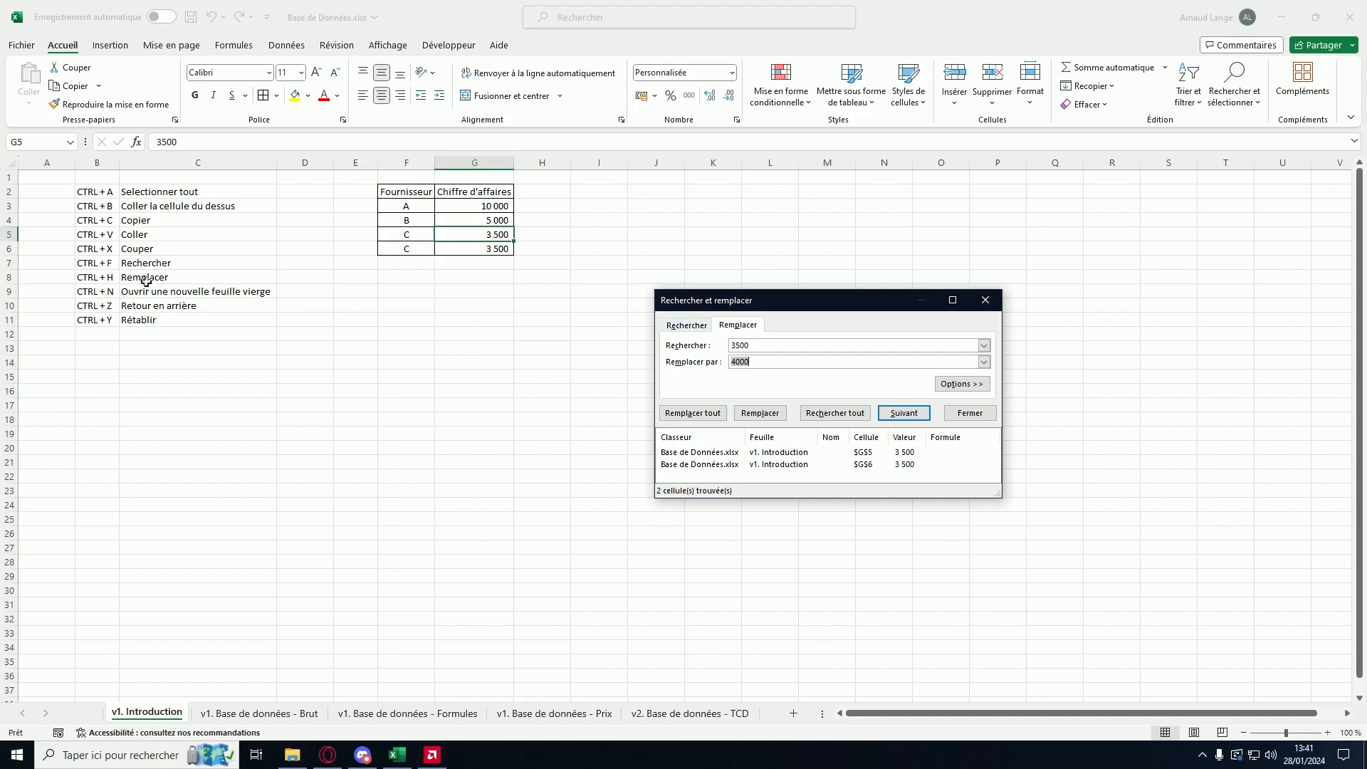
click(752, 345)
click(764, 361)
click(693, 413)
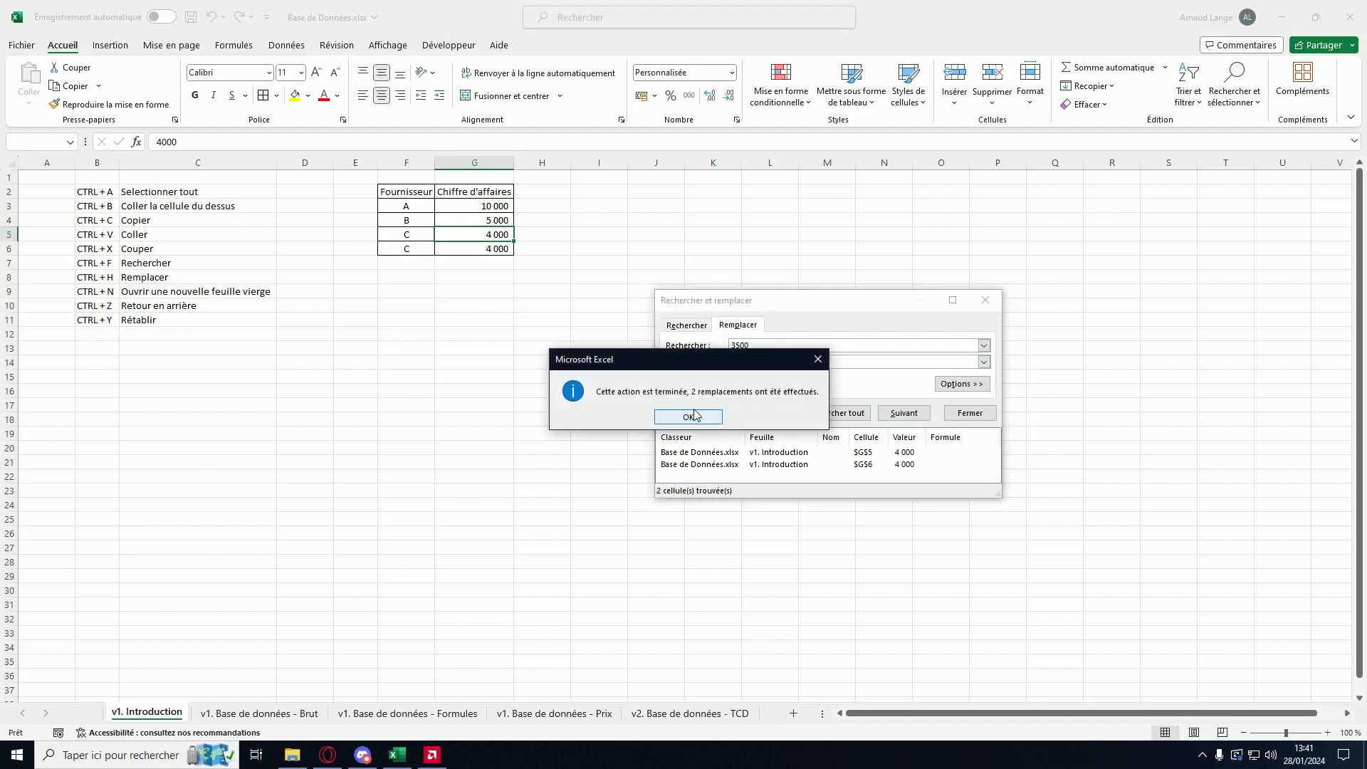
drag(689, 360, 497, 302)
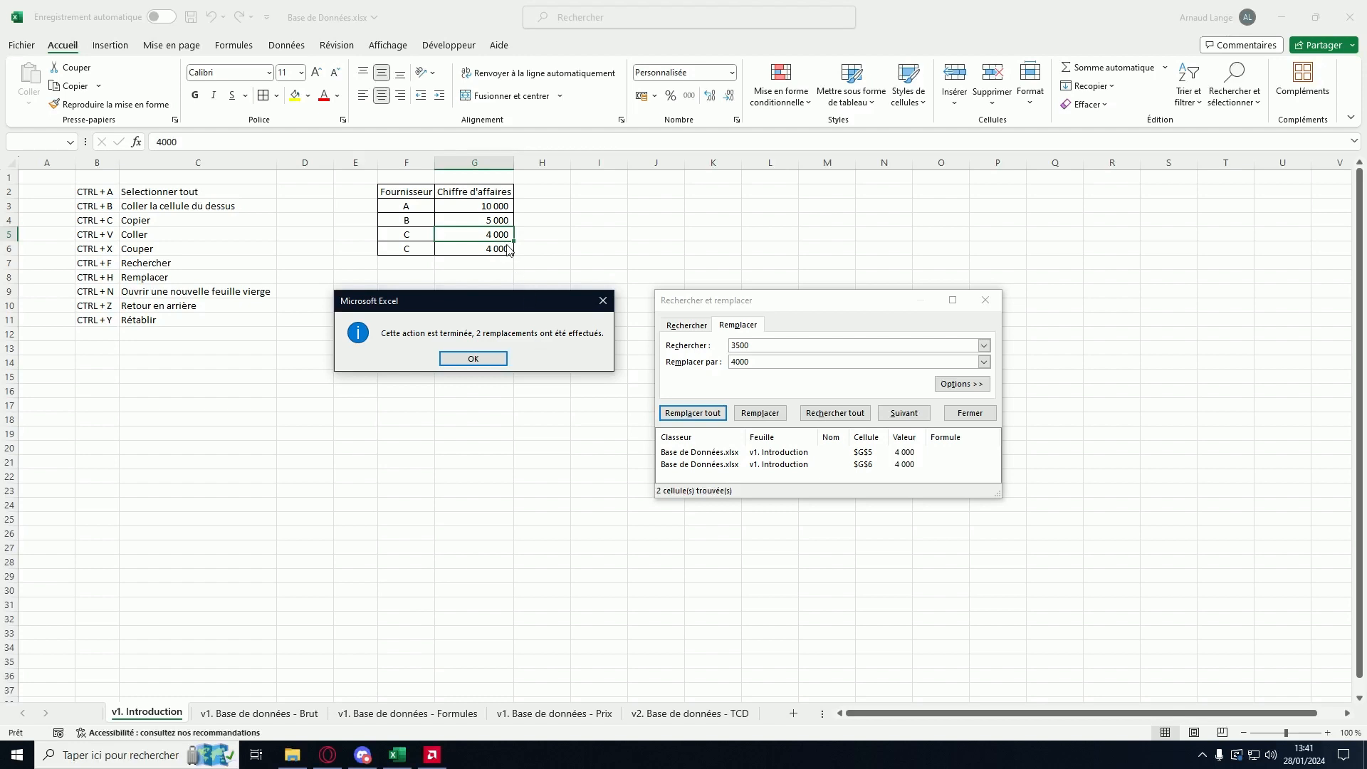
click(490, 361)
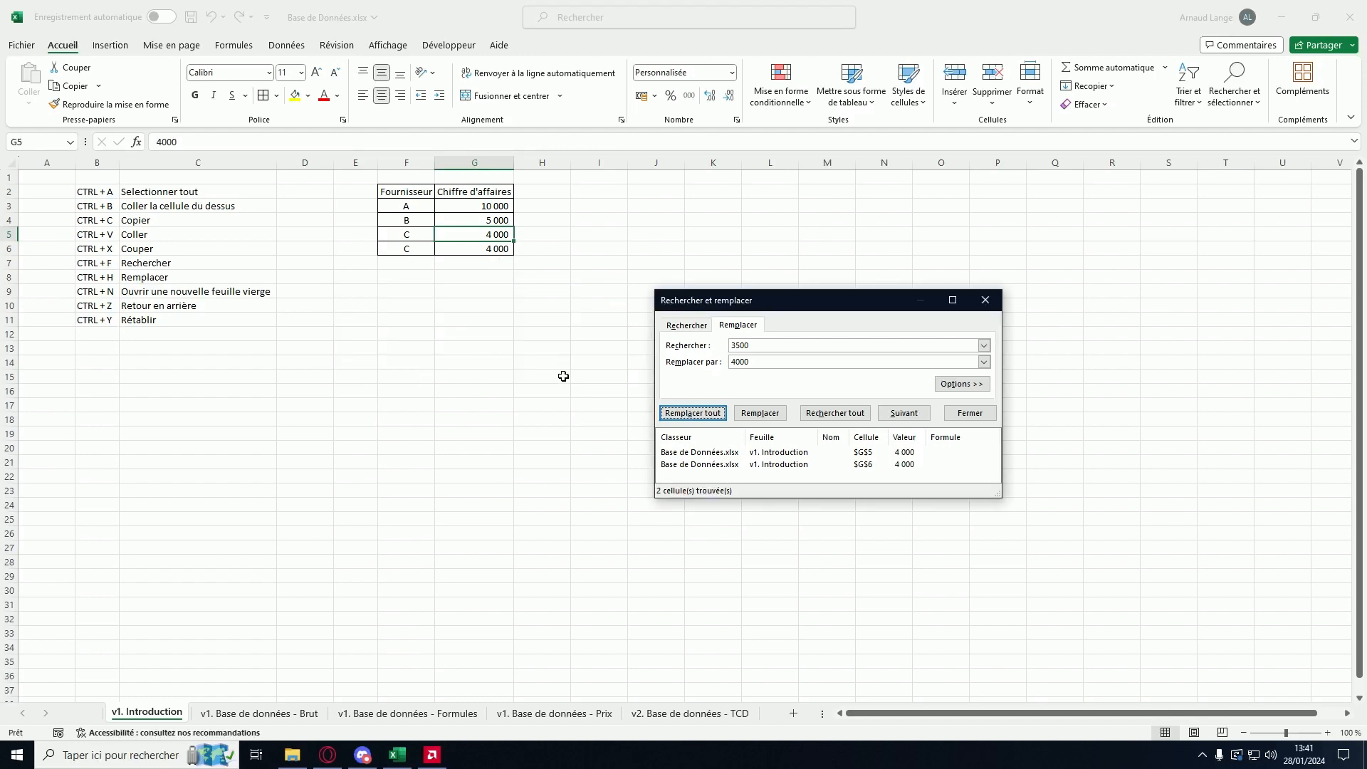
click(985, 300)
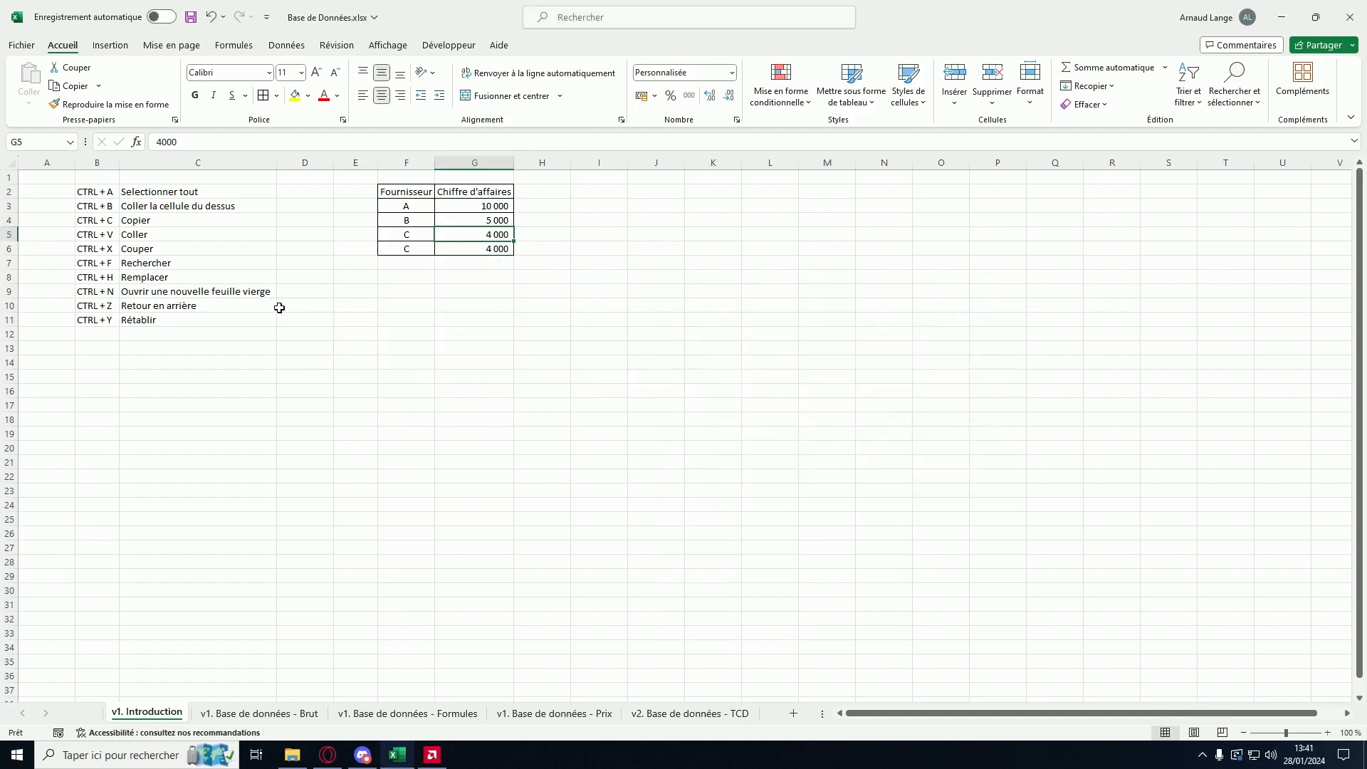
Step: Change the supplier name in cell F6 to D
click(406, 246)
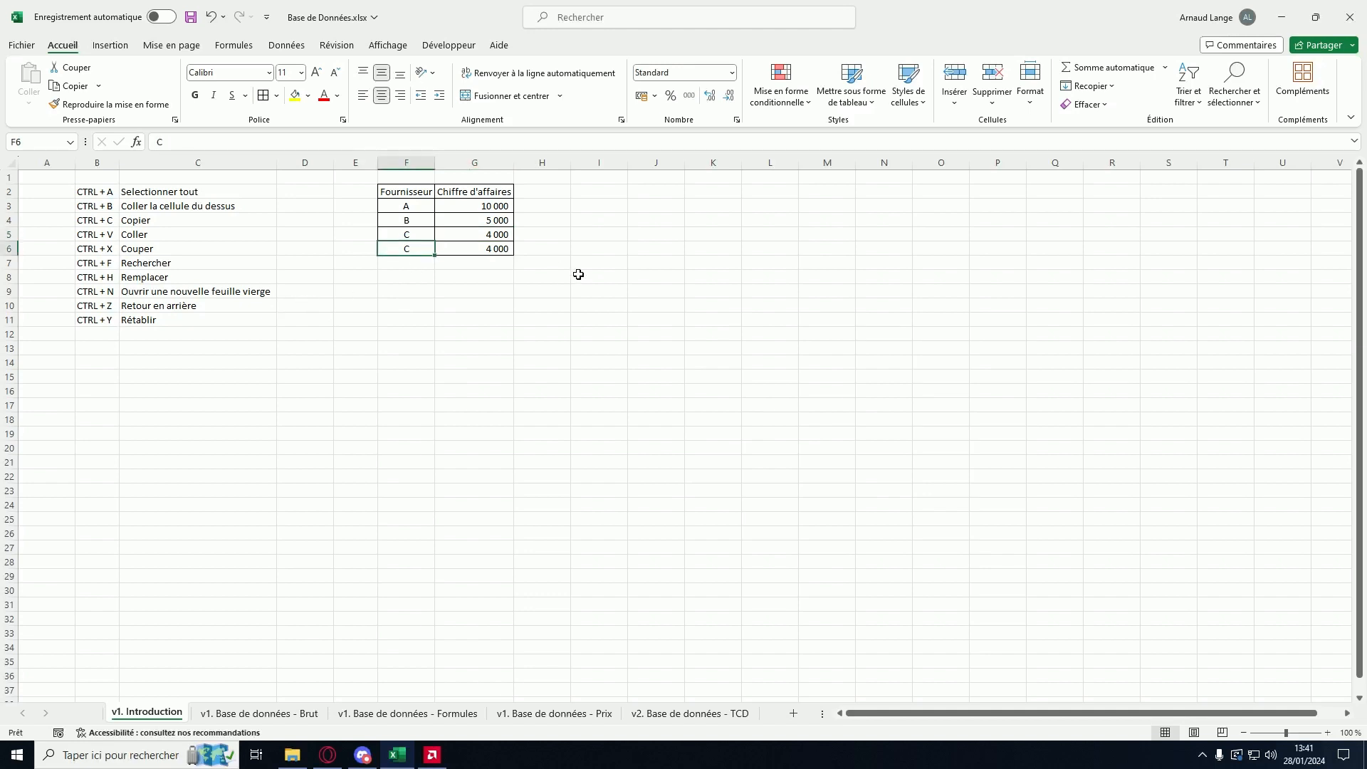
text(D)
click(579, 274)
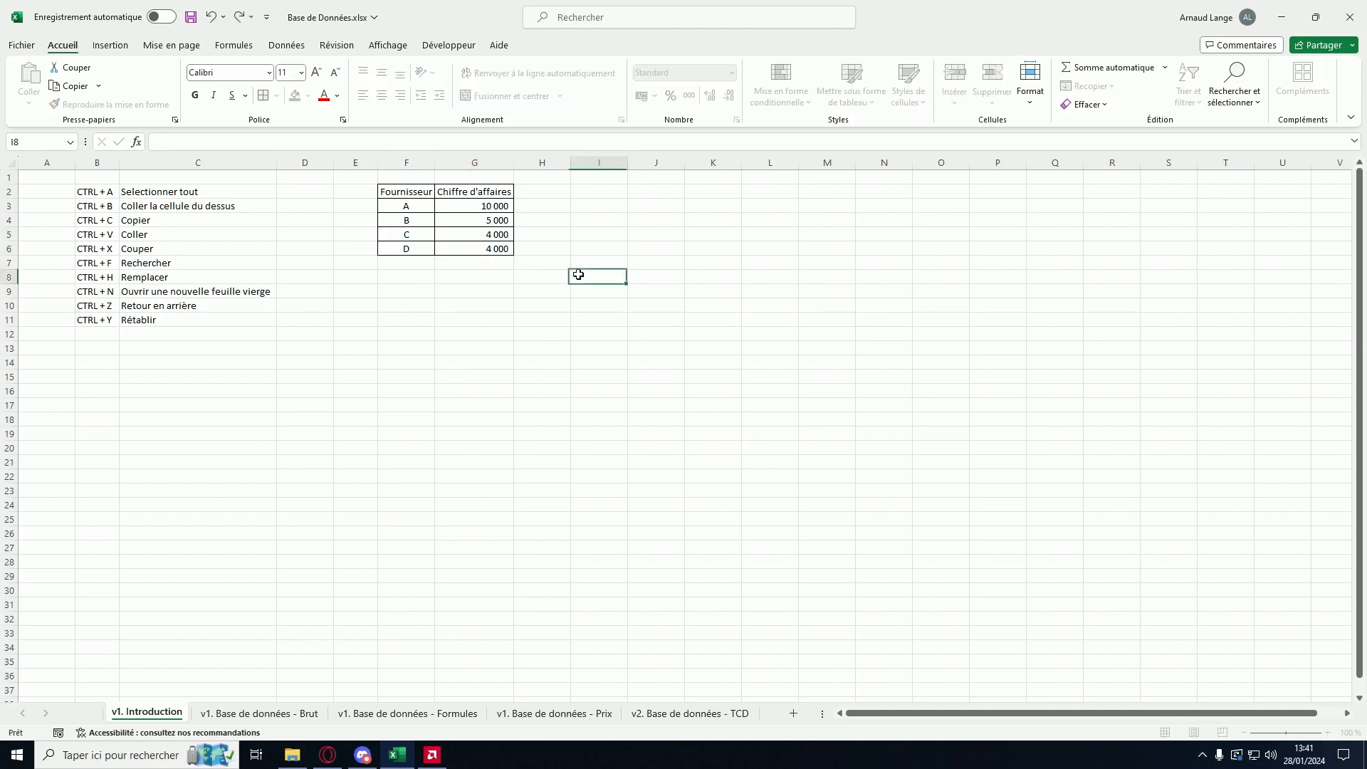
Step: Apply the euro accounting number format to the revenue values in G3:G6
click(427, 219)
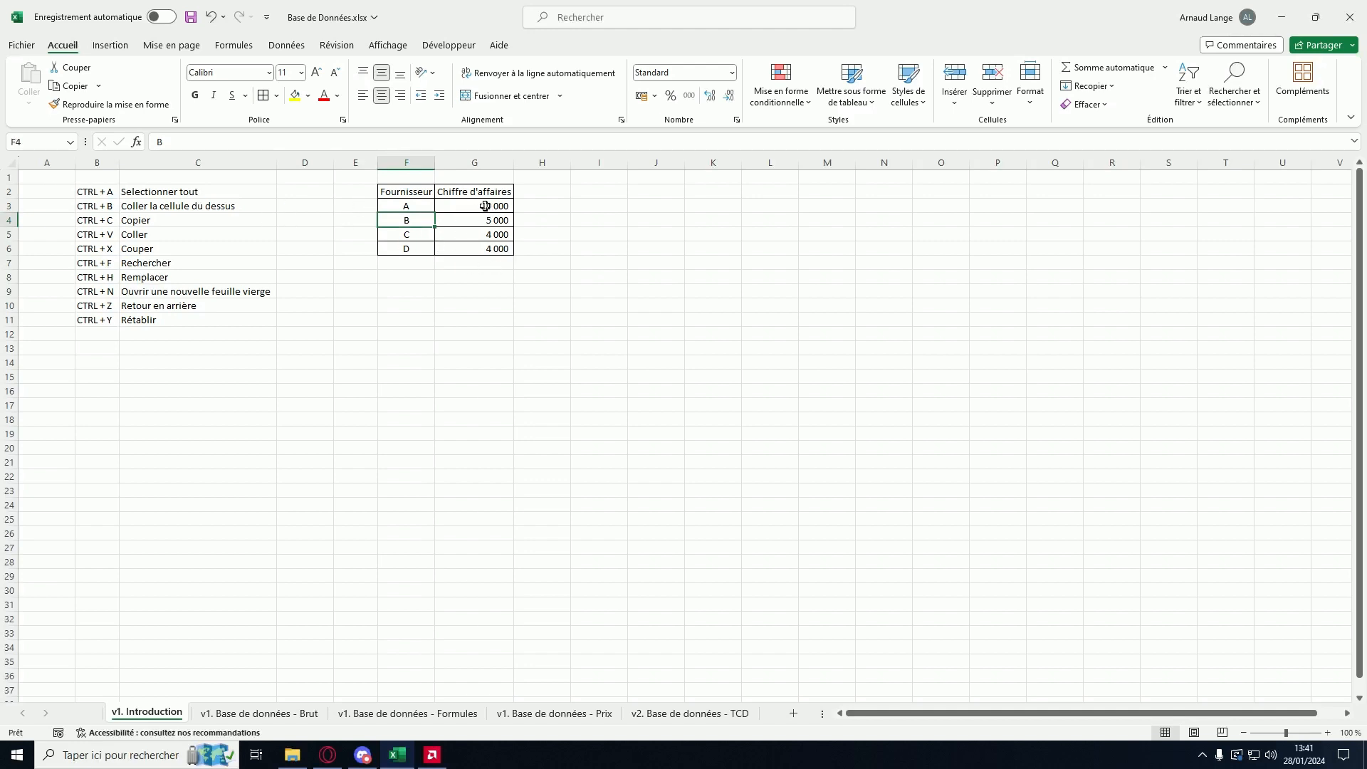
drag(485, 205, 491, 249)
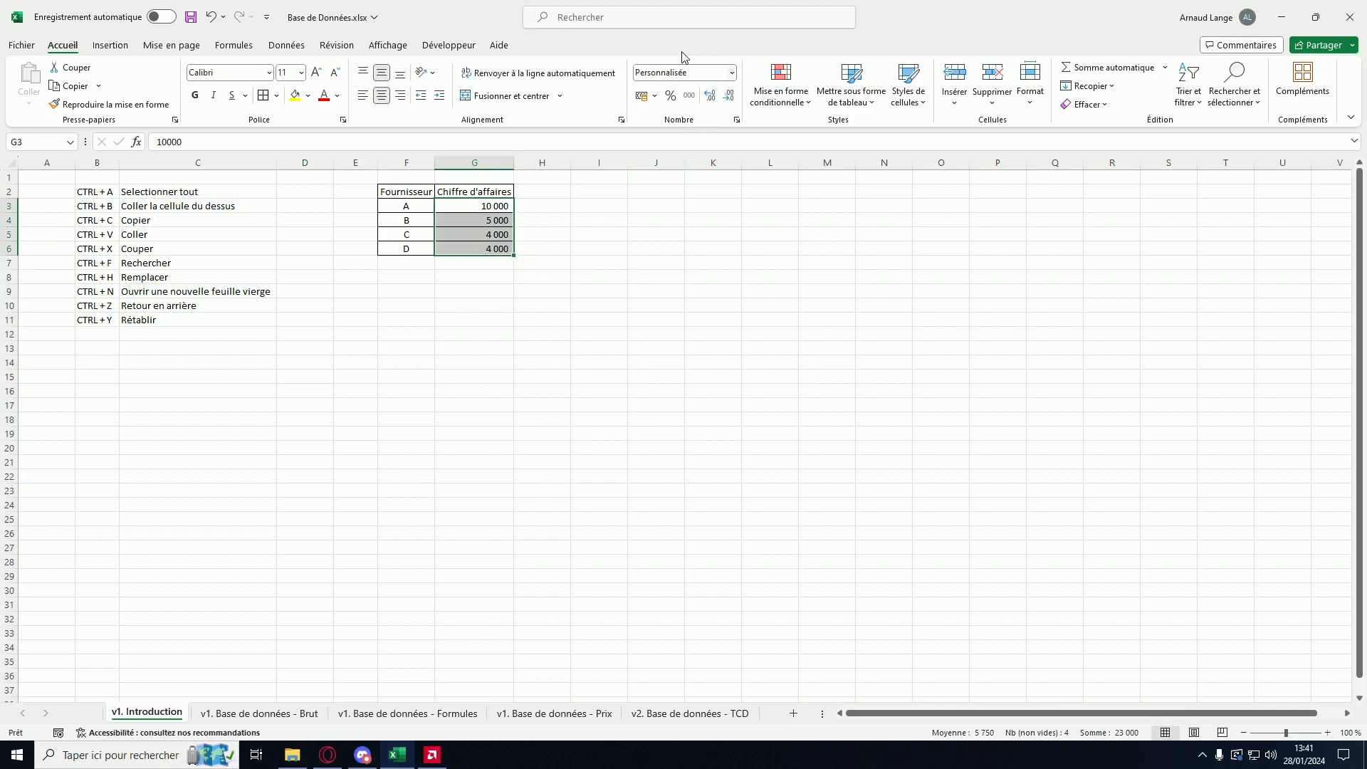
click(732, 74)
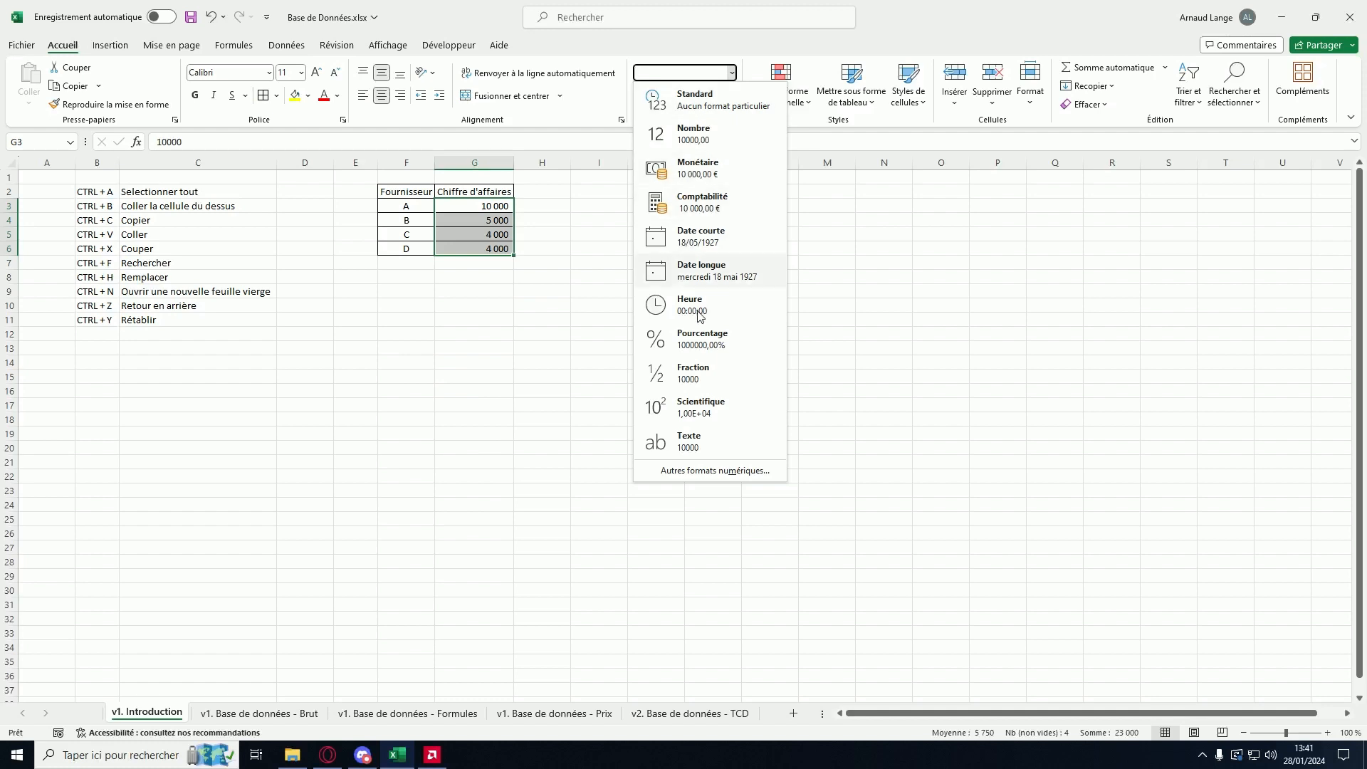
click(677, 58)
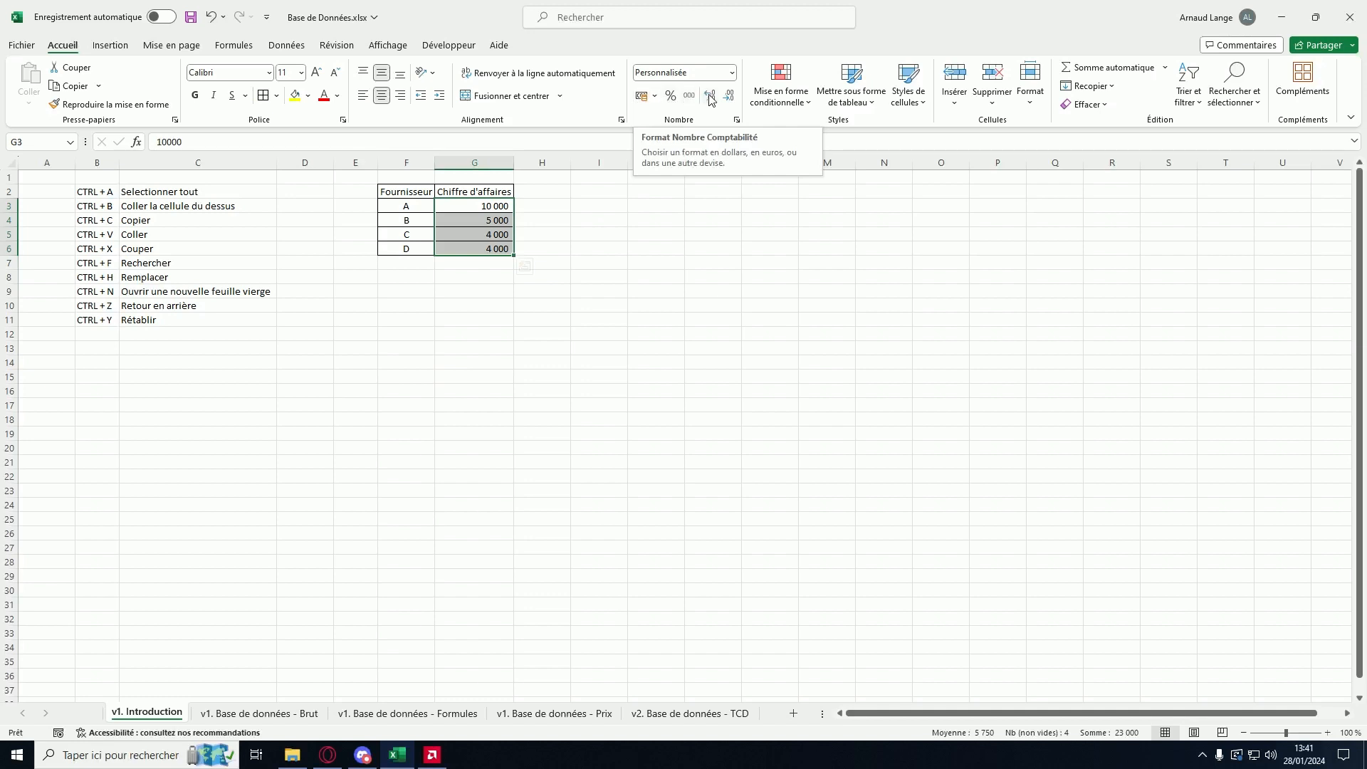
click(641, 97)
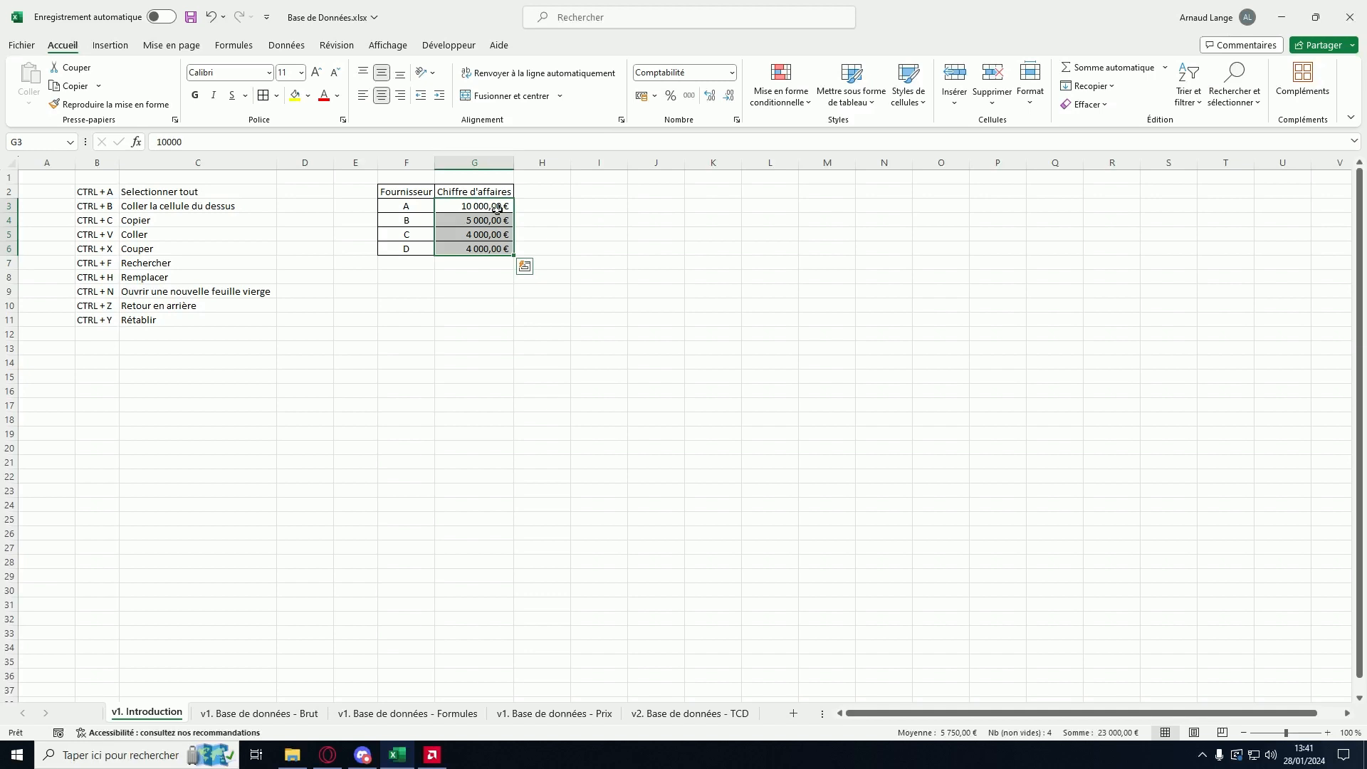
Step: Format the revenue values in G3:G6 with a thousands separator and no decimal places
click(689, 97)
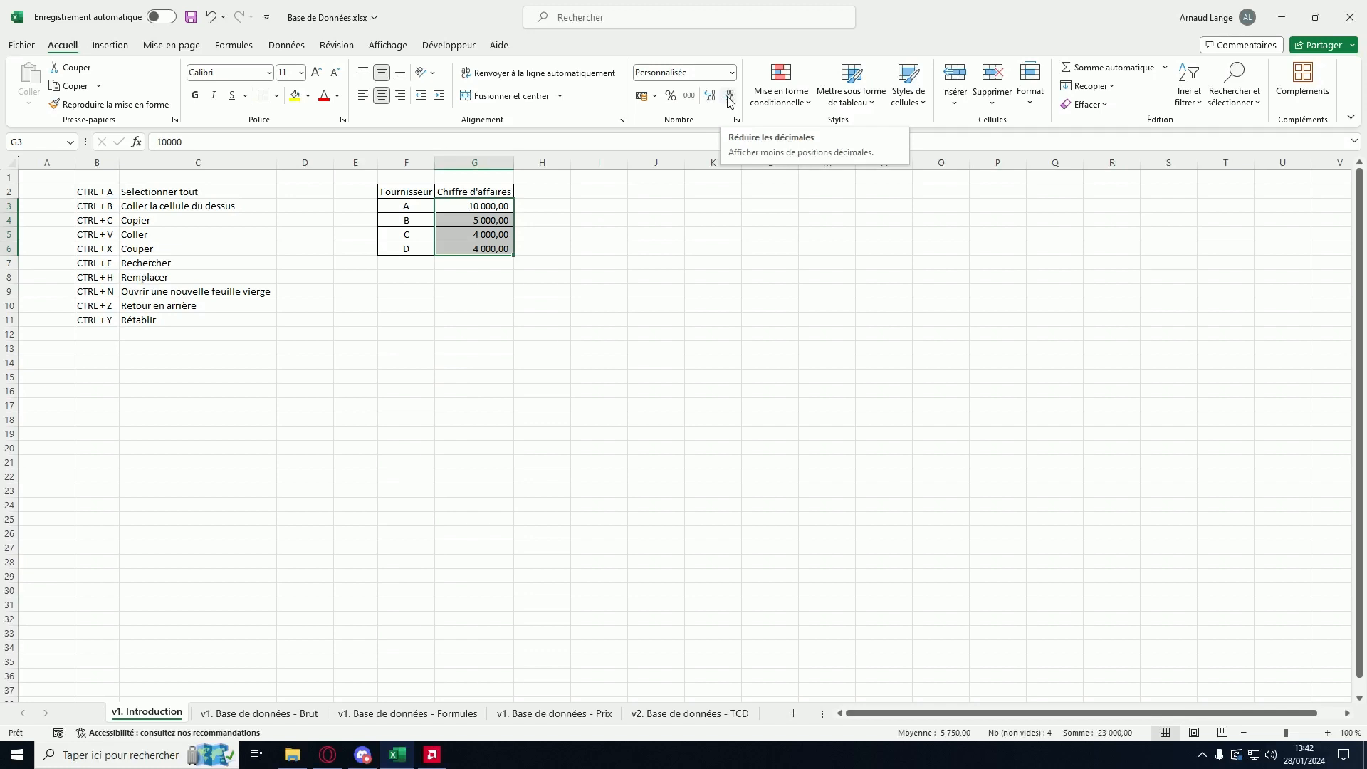
click(730, 99)
click(710, 95)
click(710, 96)
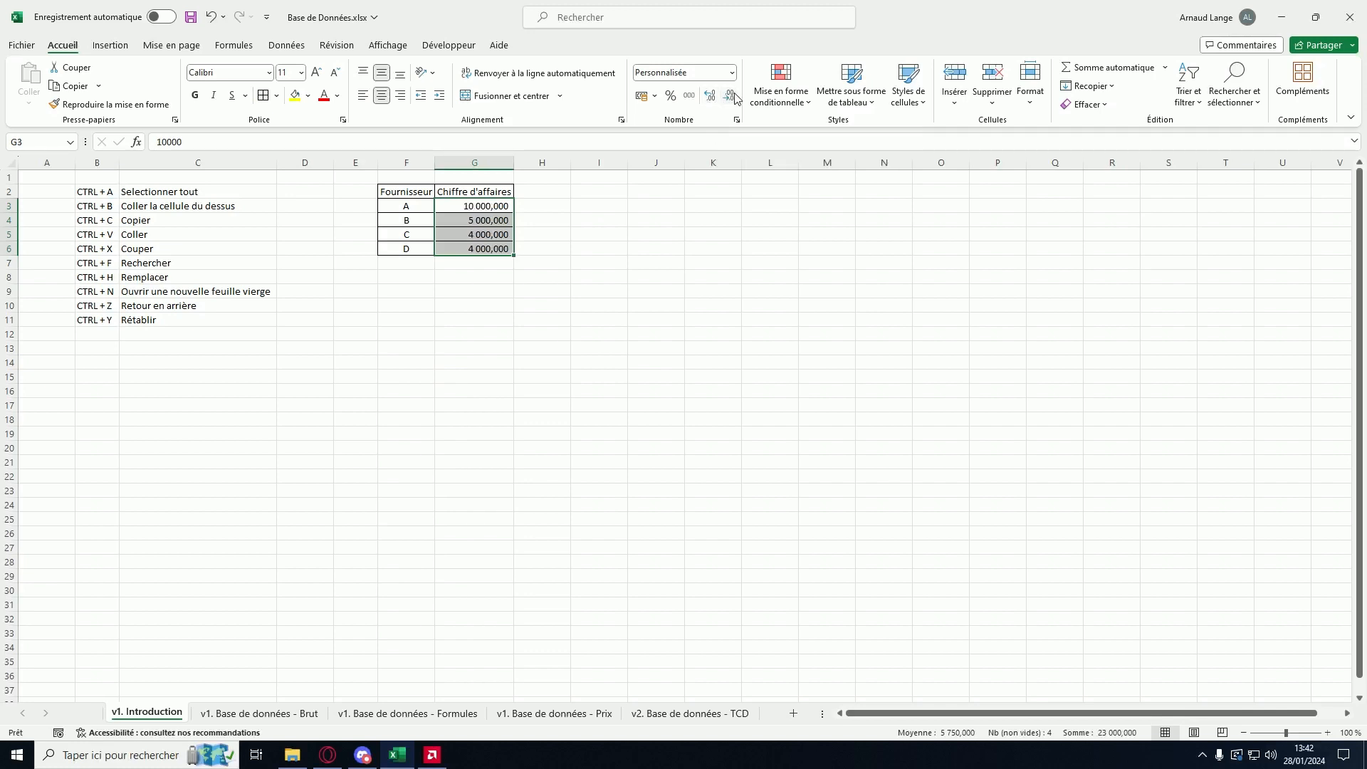
click(730, 96)
click(730, 96)
click(730, 96)
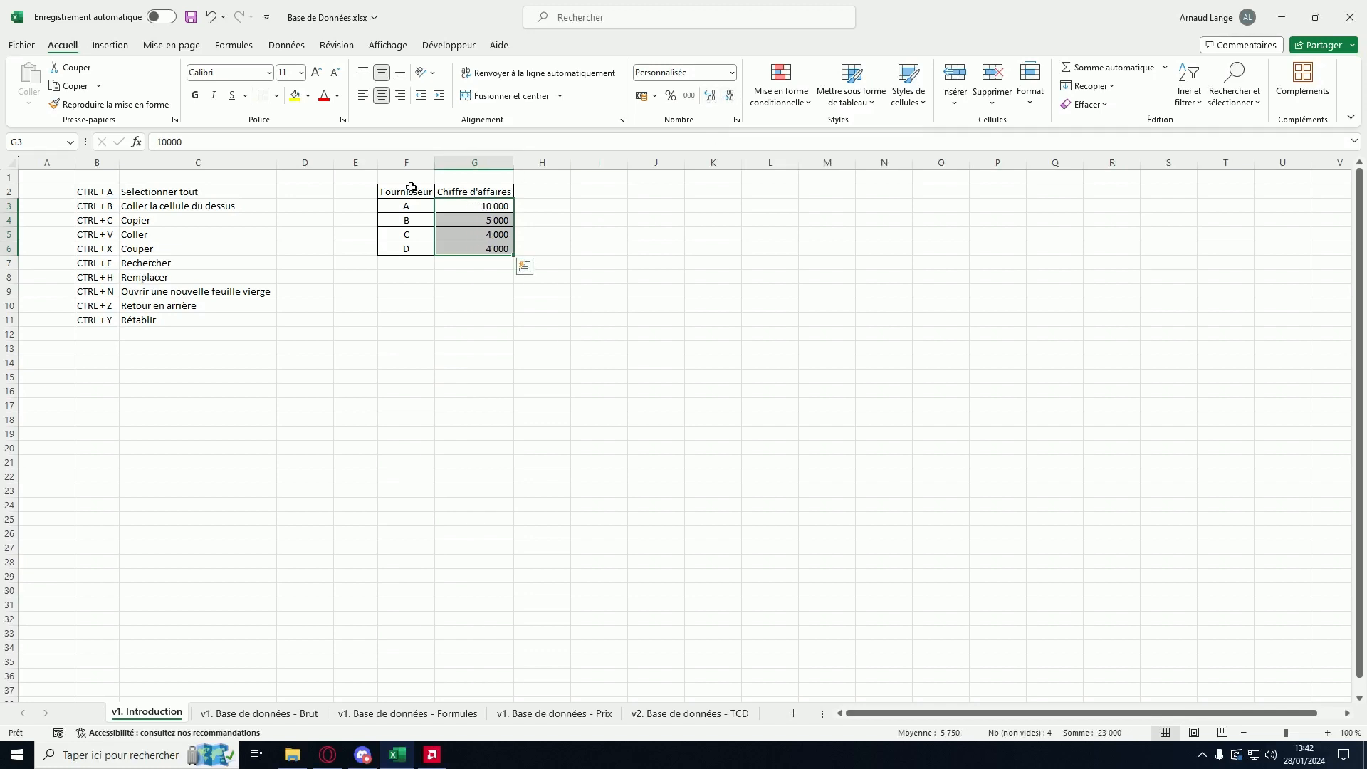
Step: Format the supplier range F2:G6 as a table with headers, using the light style with a solid blue header row
drag(411, 188, 494, 250)
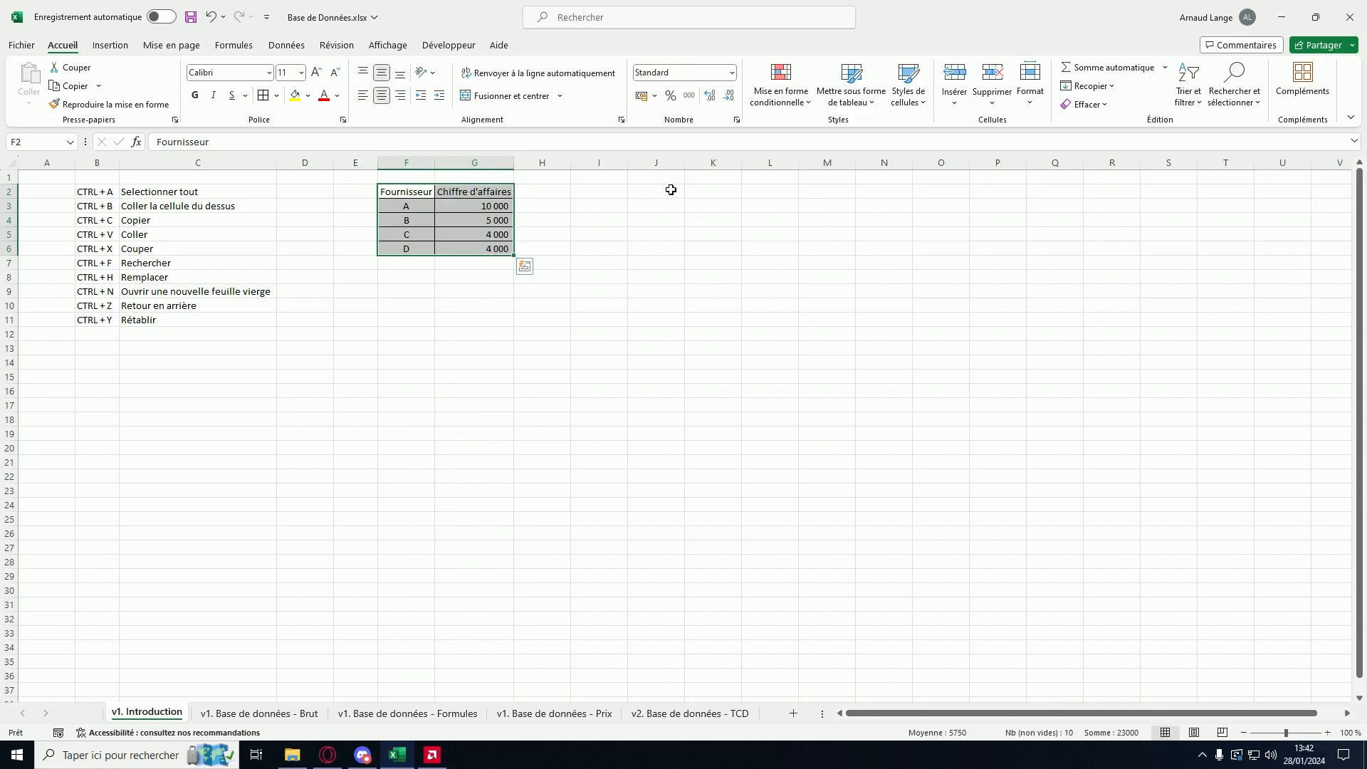
click(870, 103)
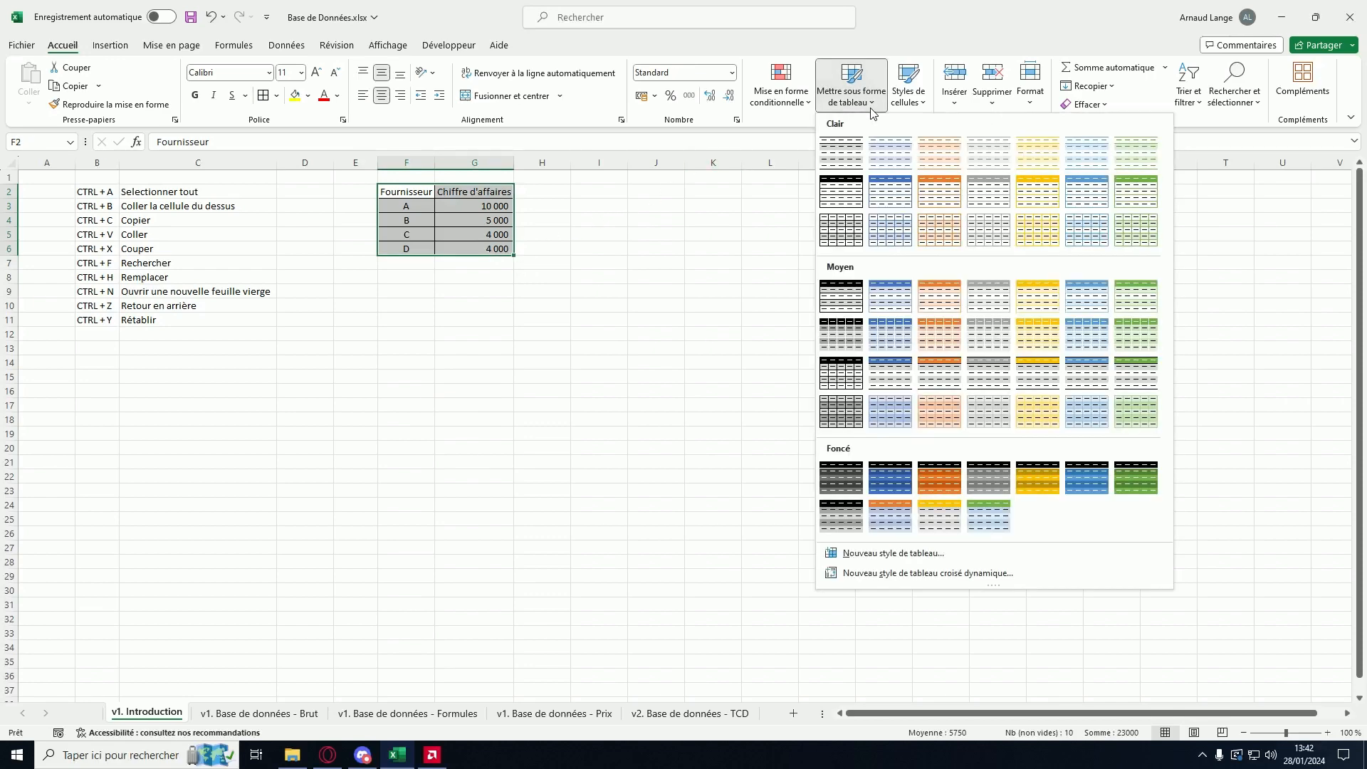
click(890, 205)
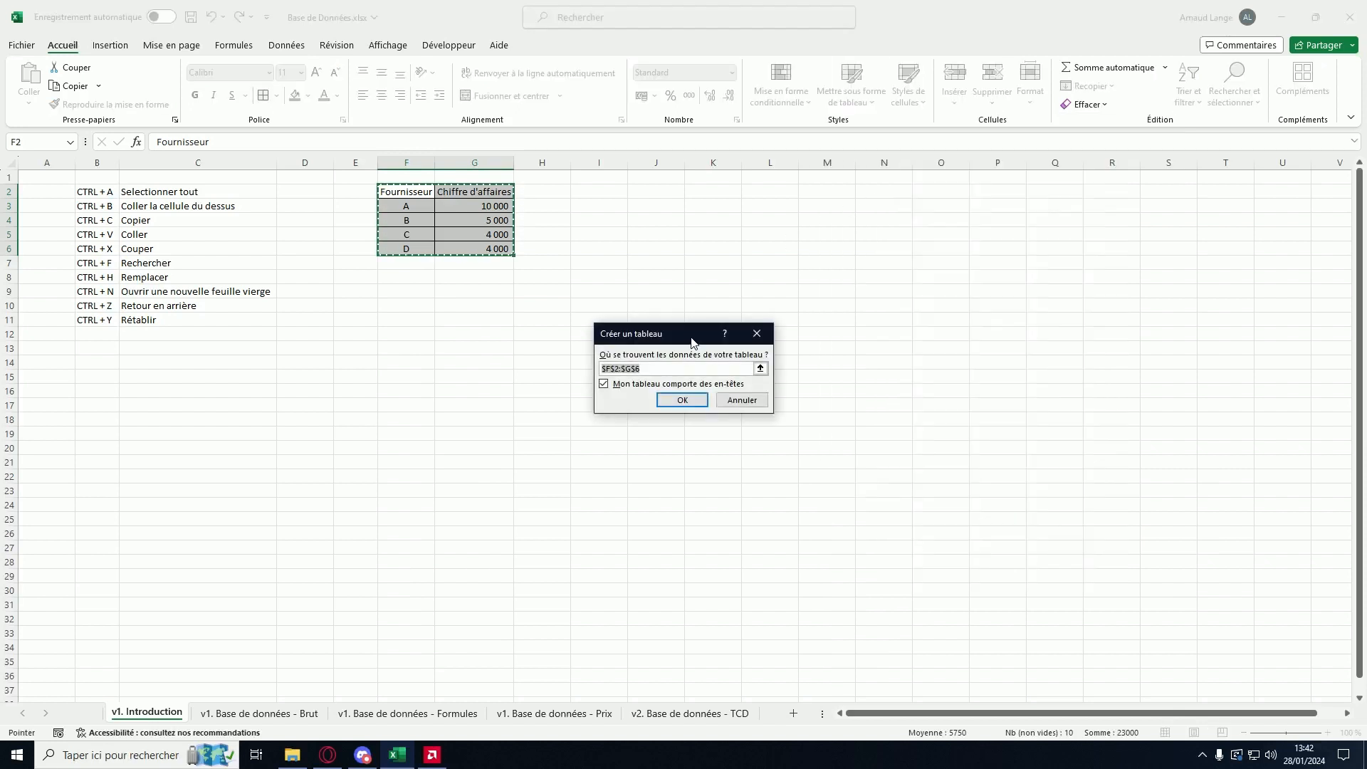
drag(692, 342, 653, 202)
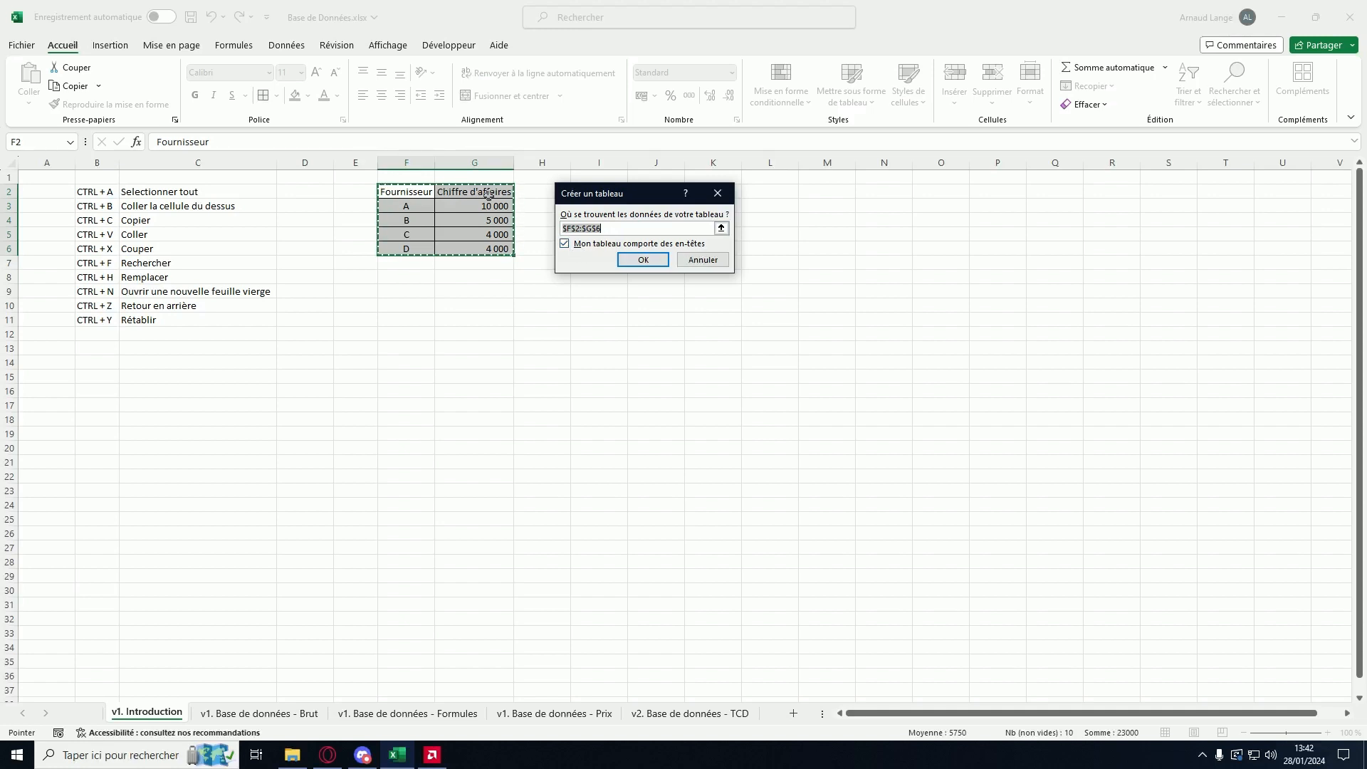
click(647, 259)
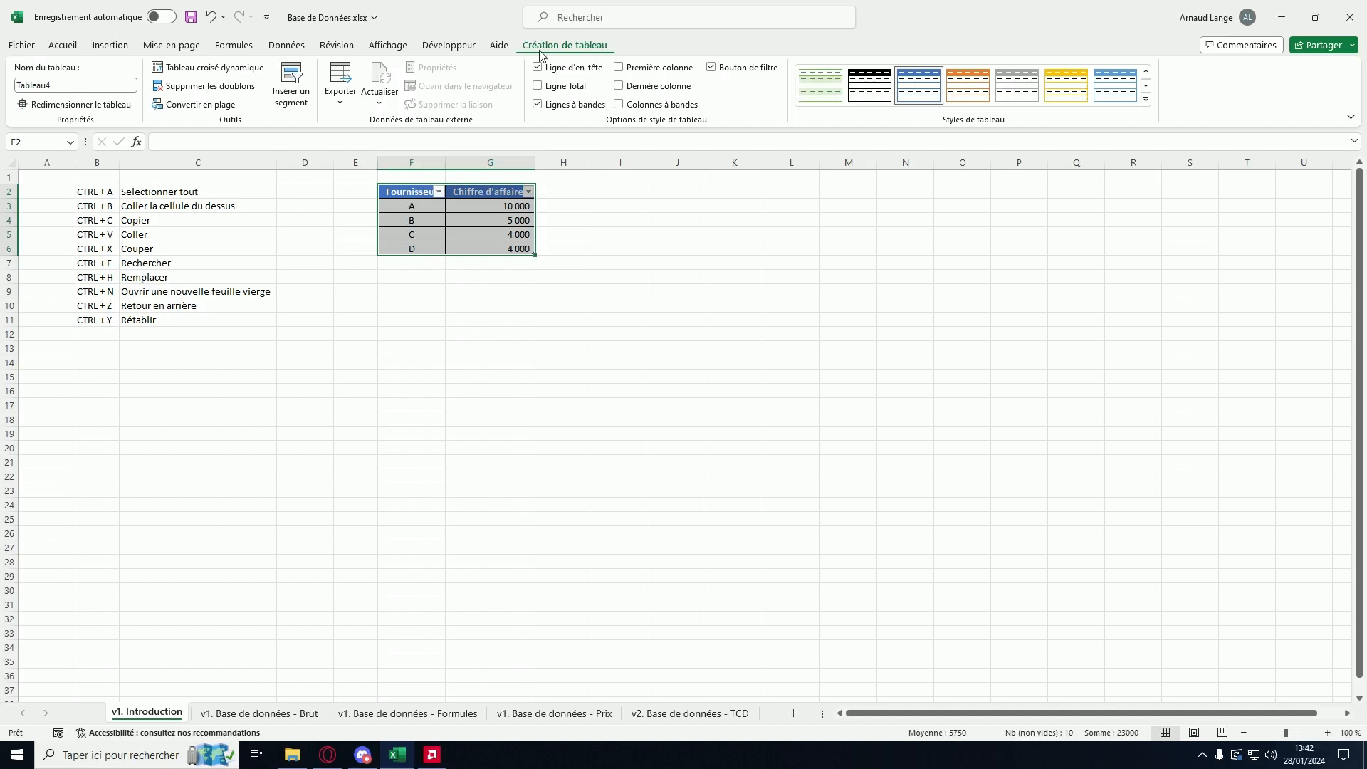
Step: Add a total row to the supplier table and try Moyenne and Nombre for the revenue total, ending with Somme
click(562, 91)
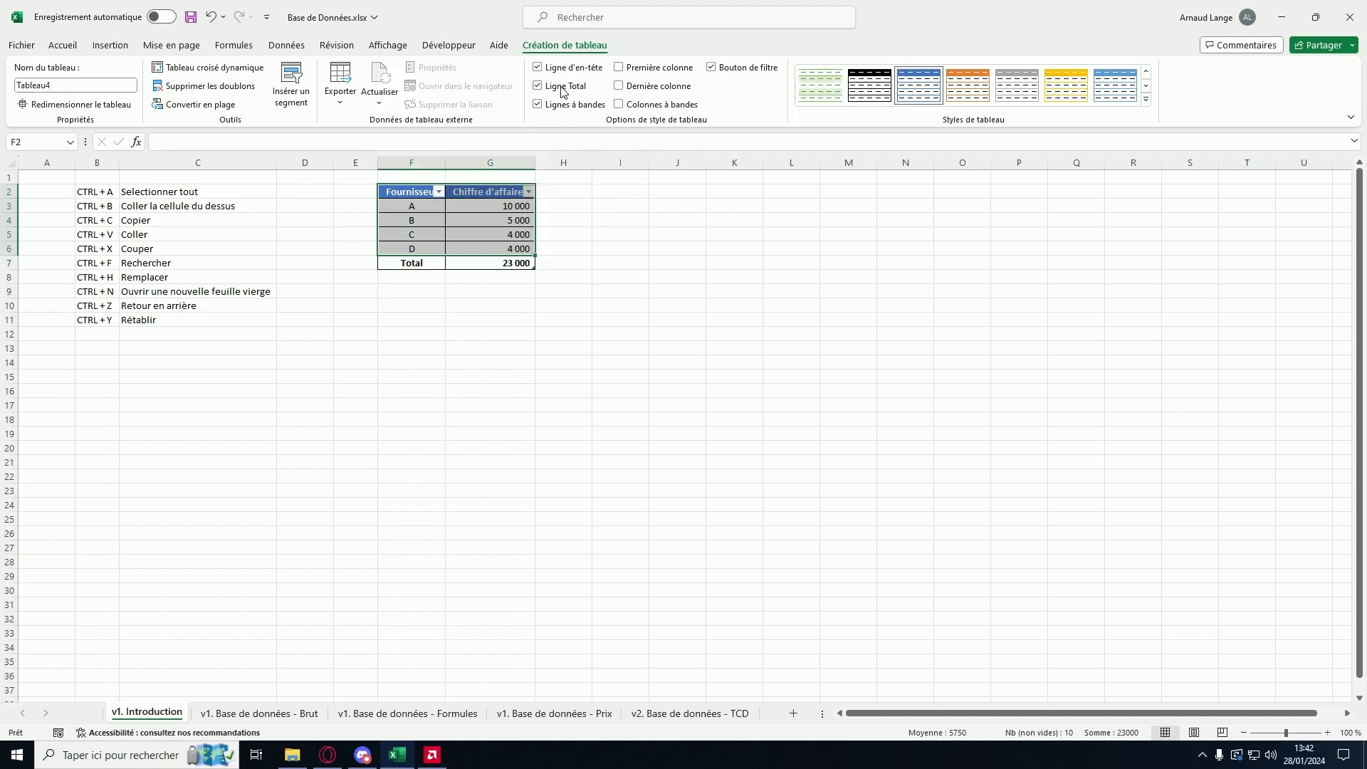
click(531, 263)
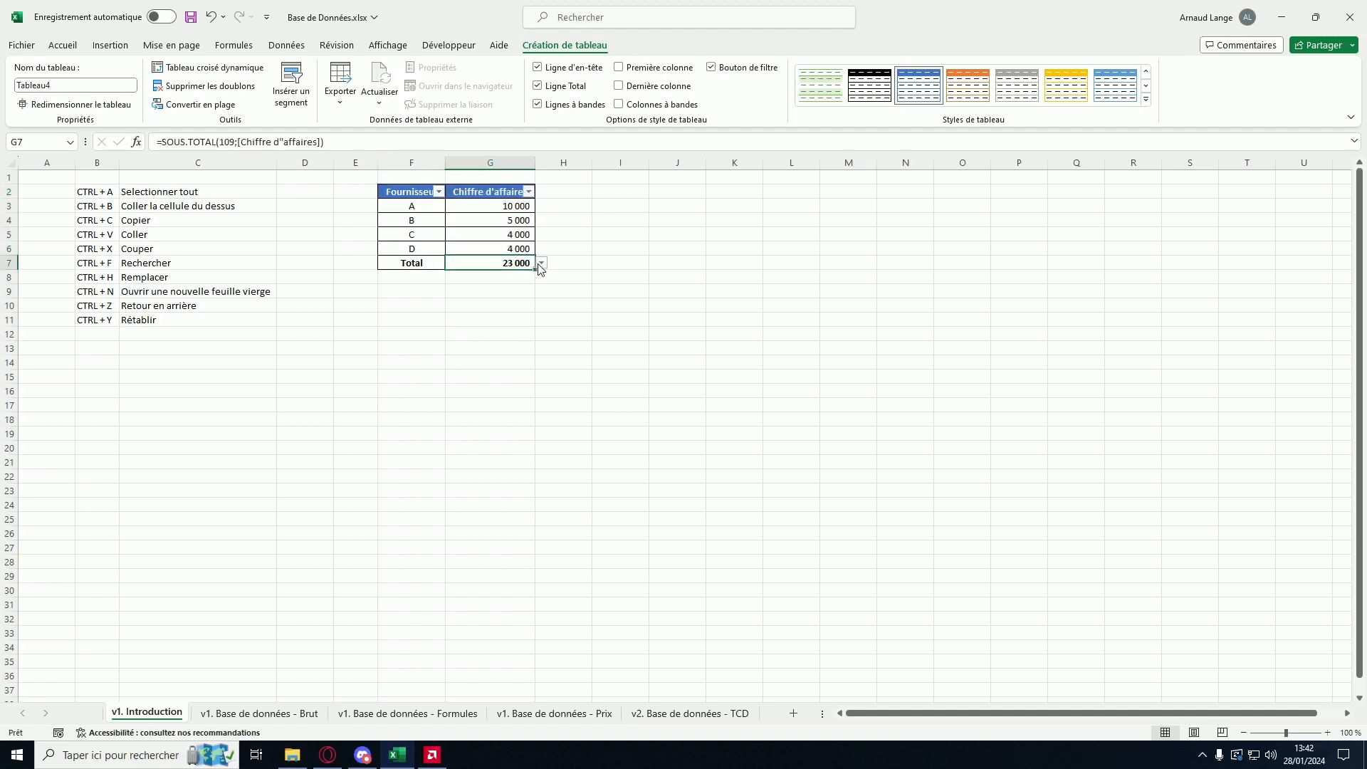
click(541, 263)
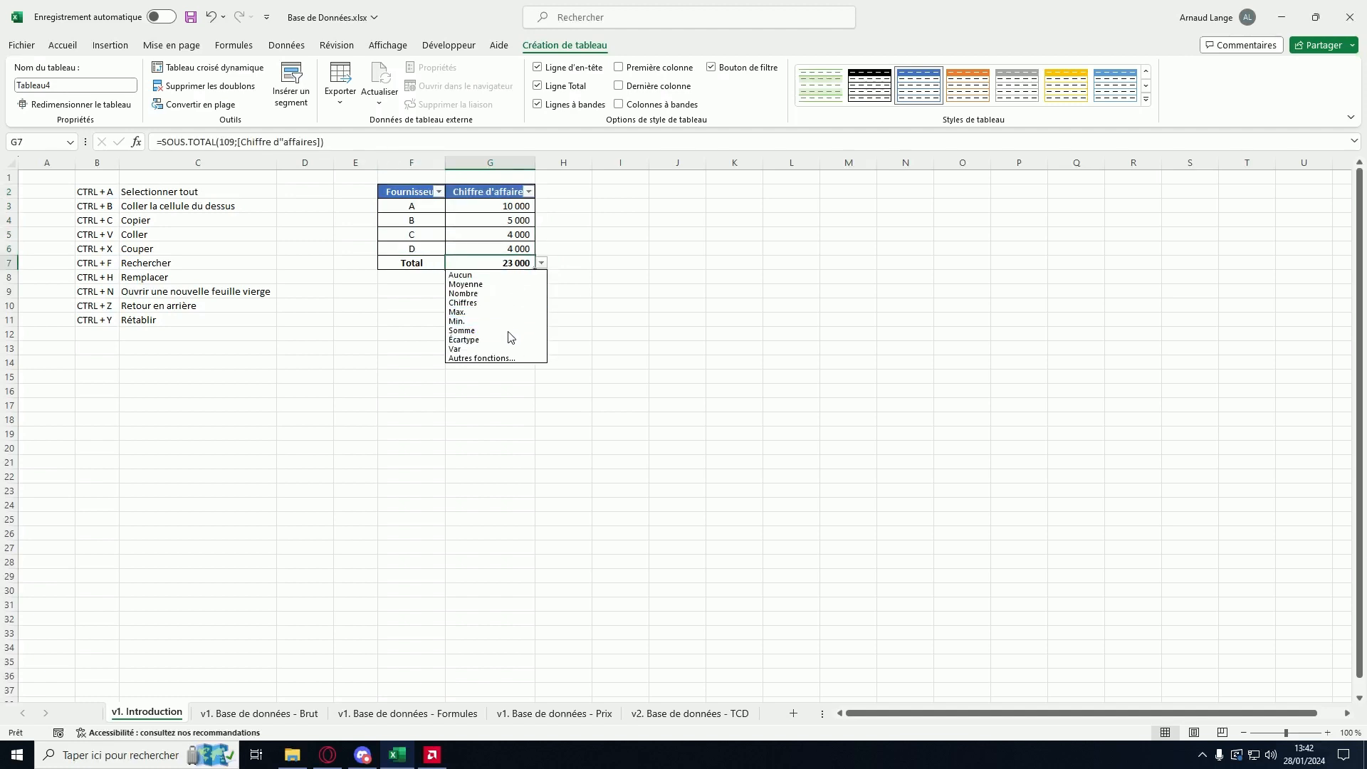
click(503, 284)
click(541, 263)
click(512, 295)
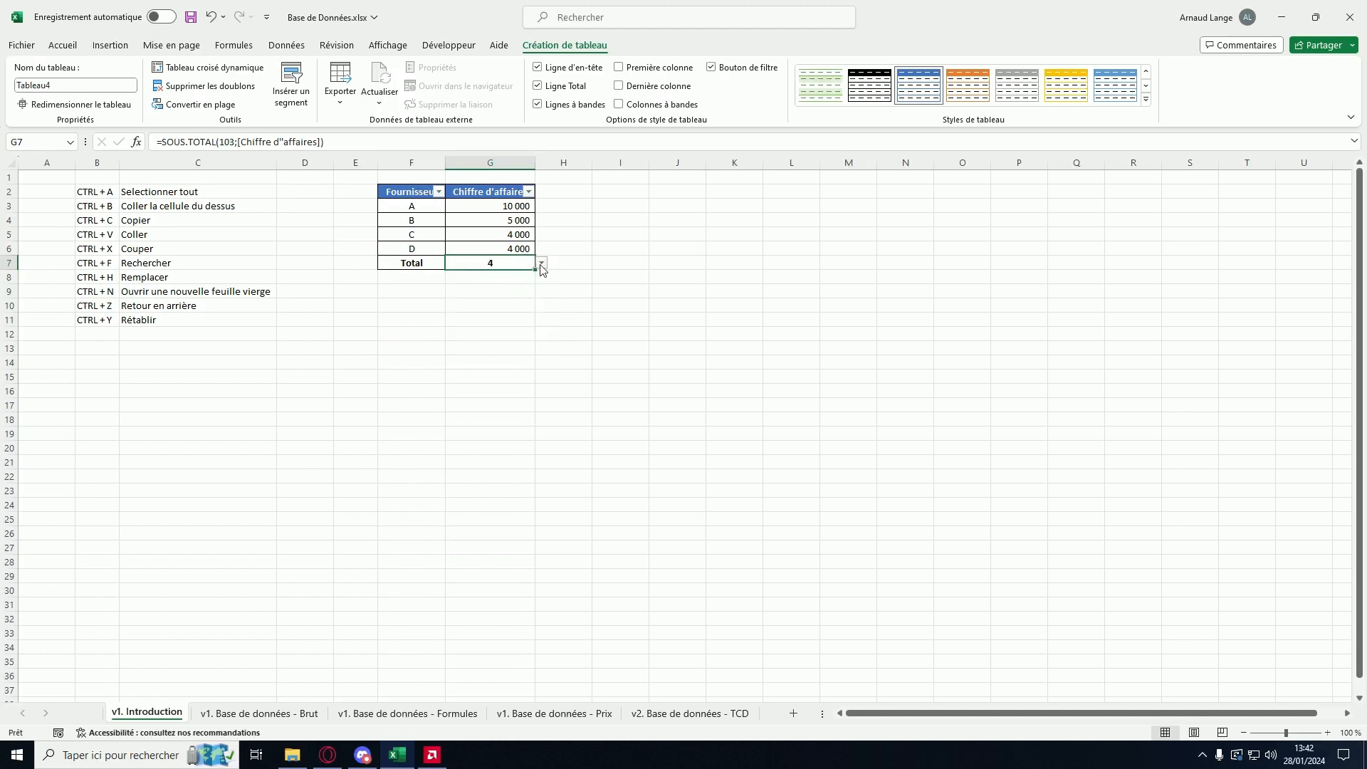
click(542, 263)
click(494, 332)
Step: Insert a slicer for the Fournisseur field and place it beside the supplier table, over columns I to K from row 1
click(292, 85)
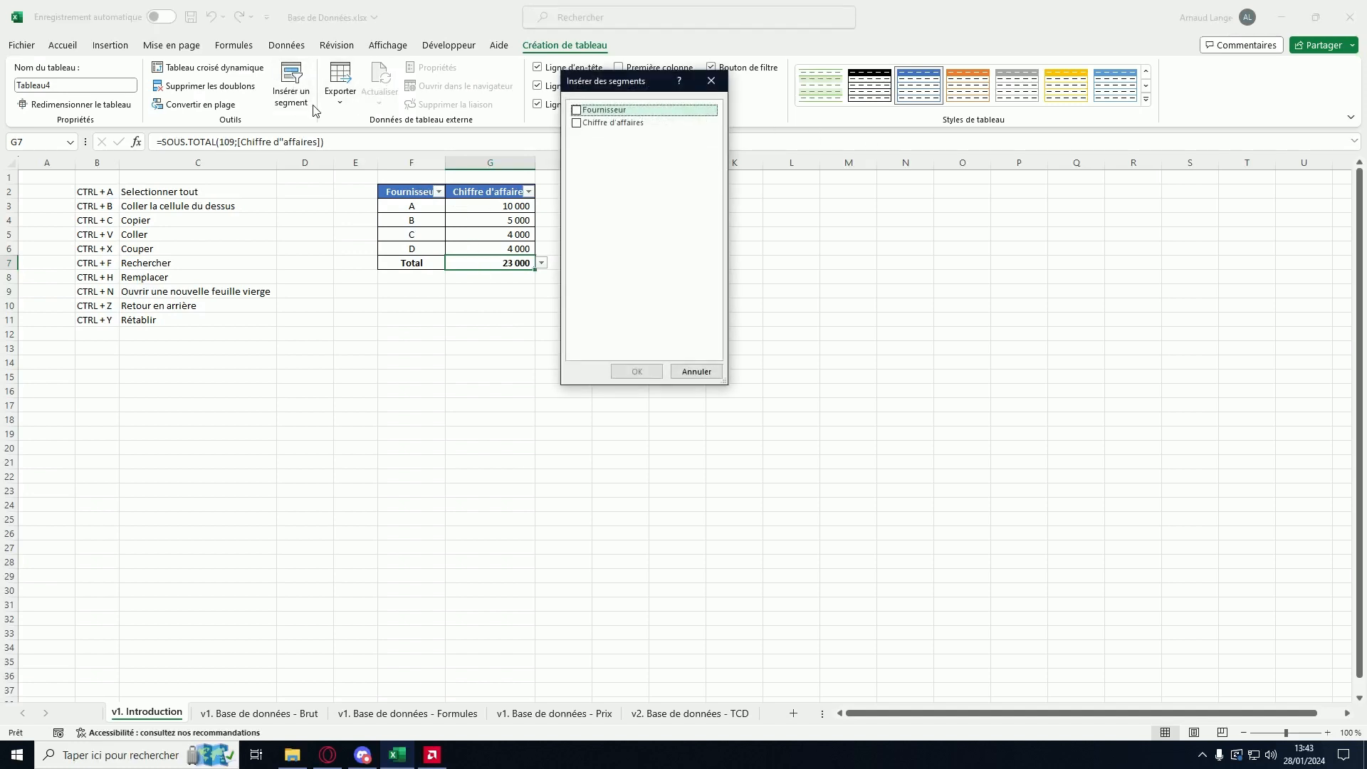
click(577, 111)
click(637, 372)
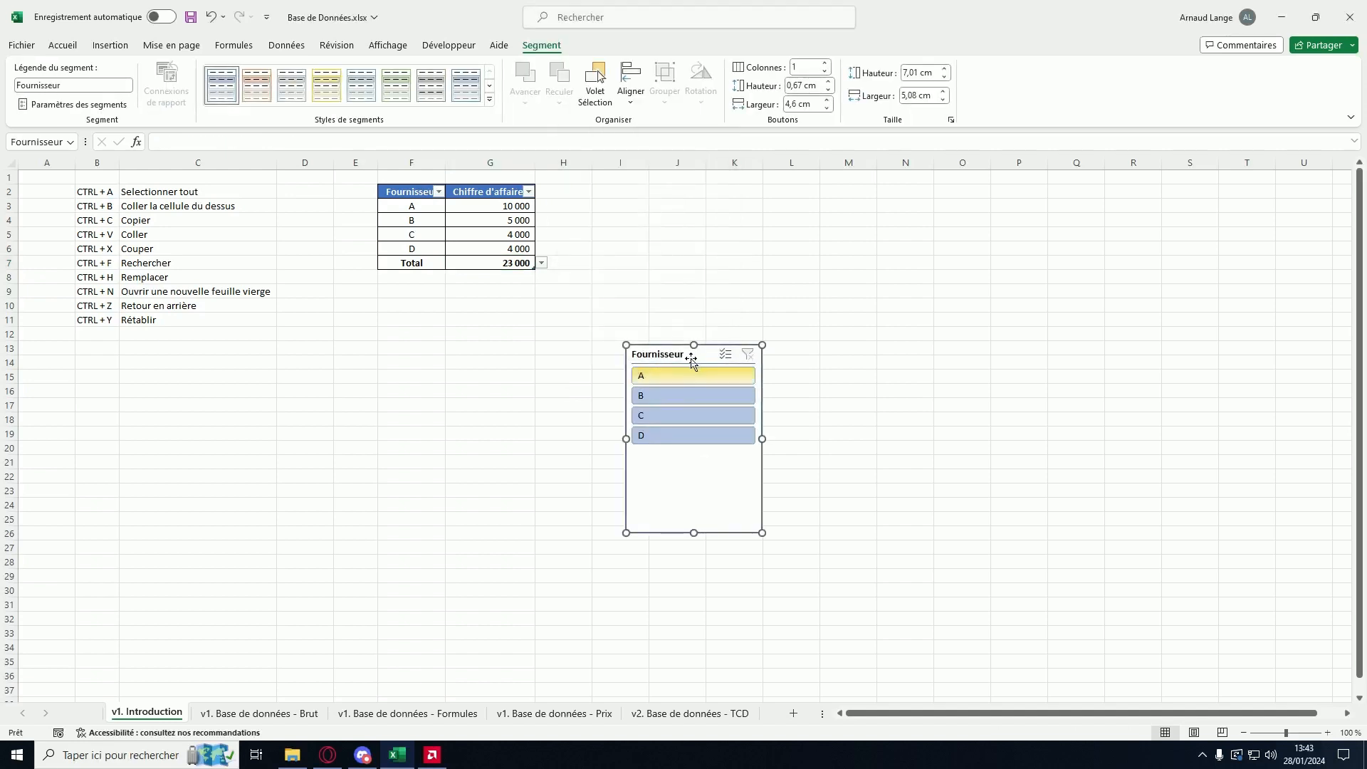
drag(692, 361, 657, 194)
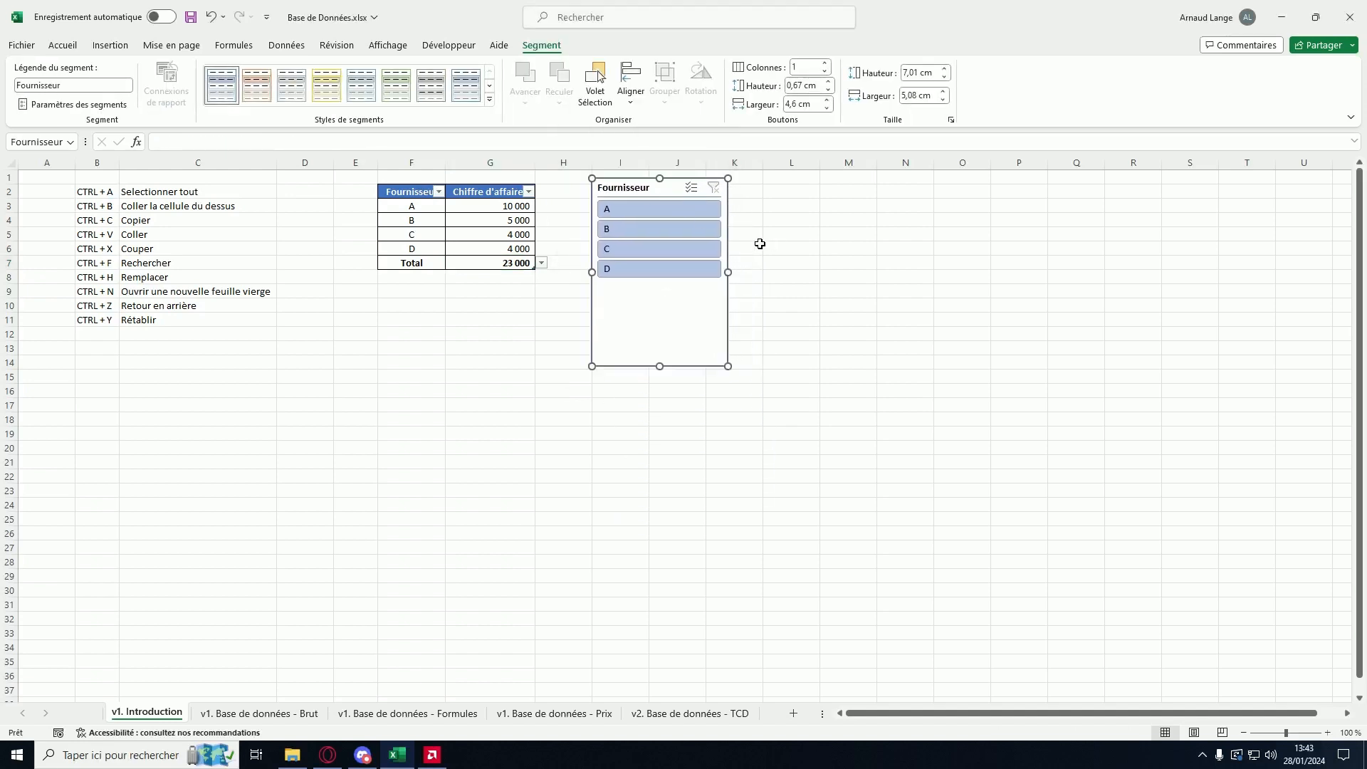
Step: Filter the supplier table one supplier at a time with the Fournisseur slicer, ending on supplier D
click(662, 233)
click(663, 251)
click(662, 271)
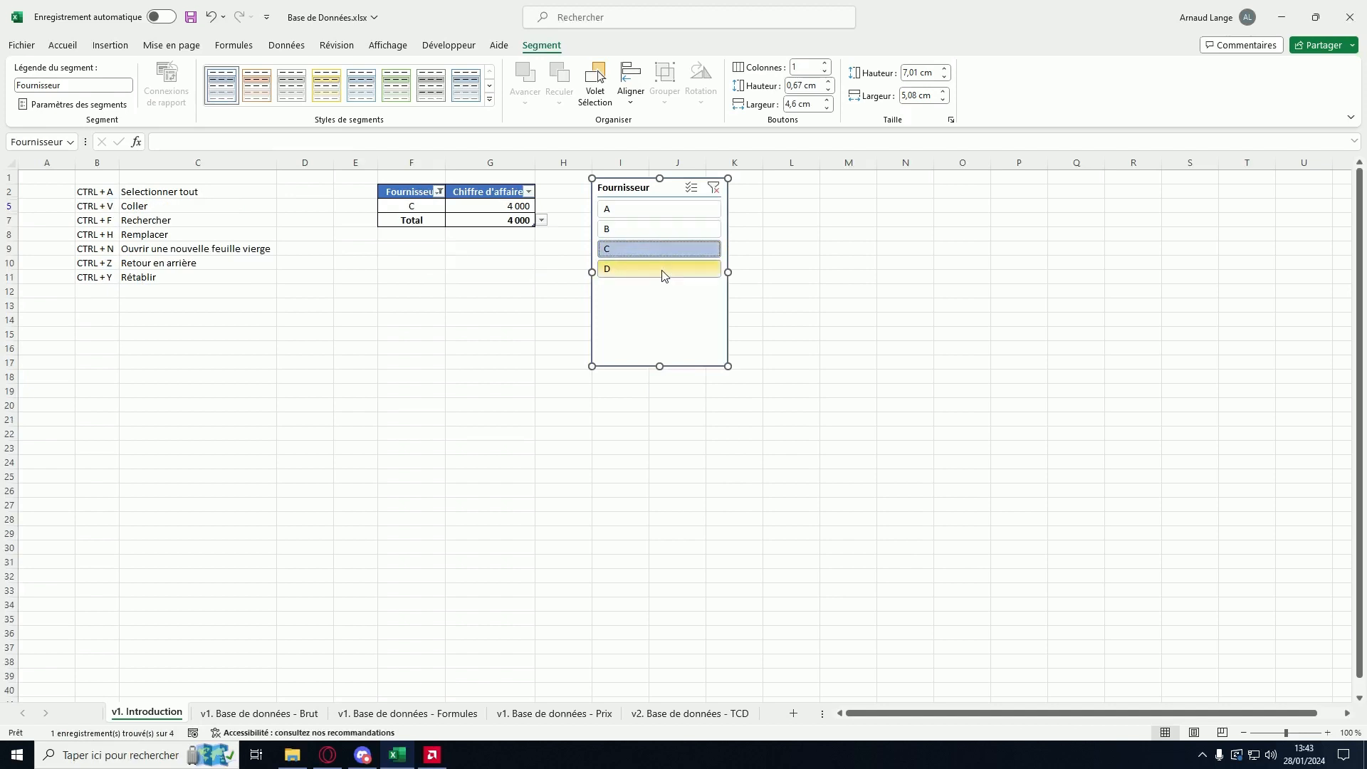
click(650, 210)
click(650, 230)
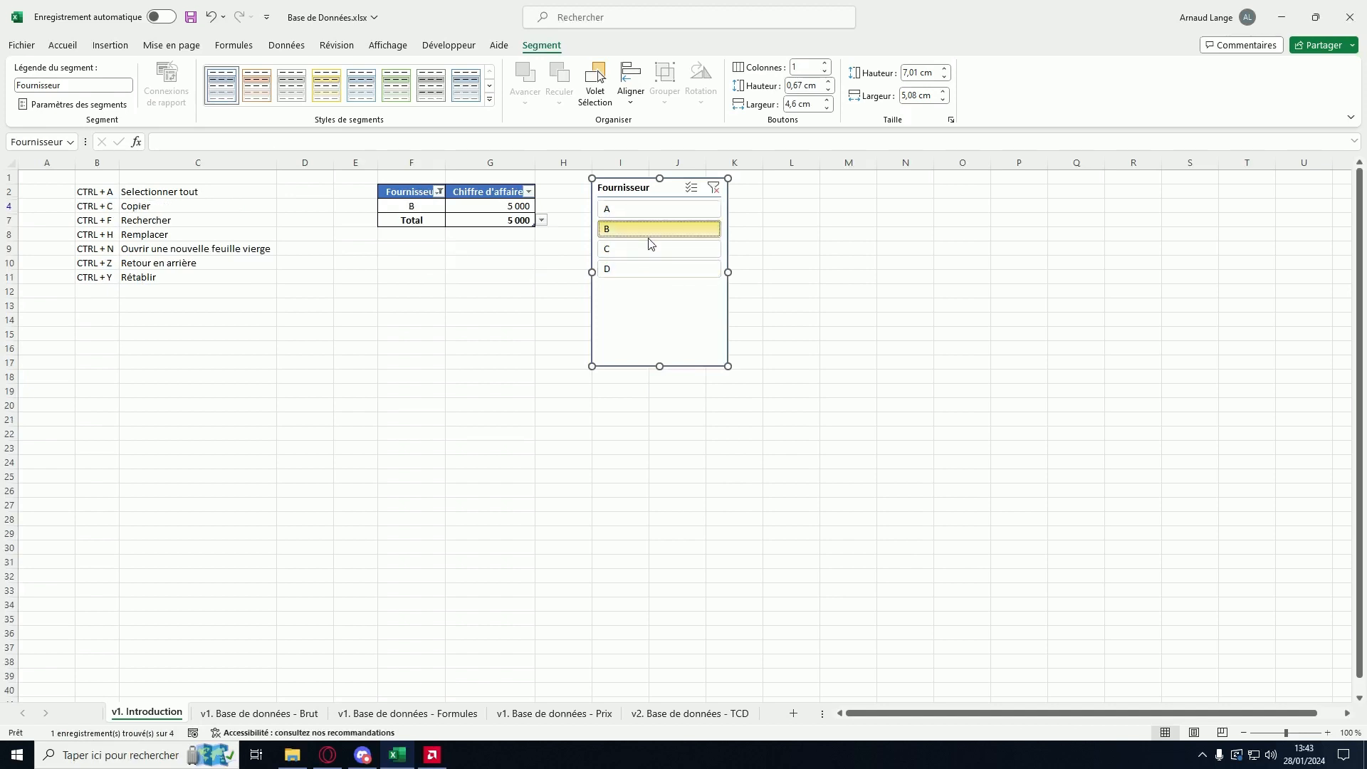
click(654, 256)
click(656, 271)
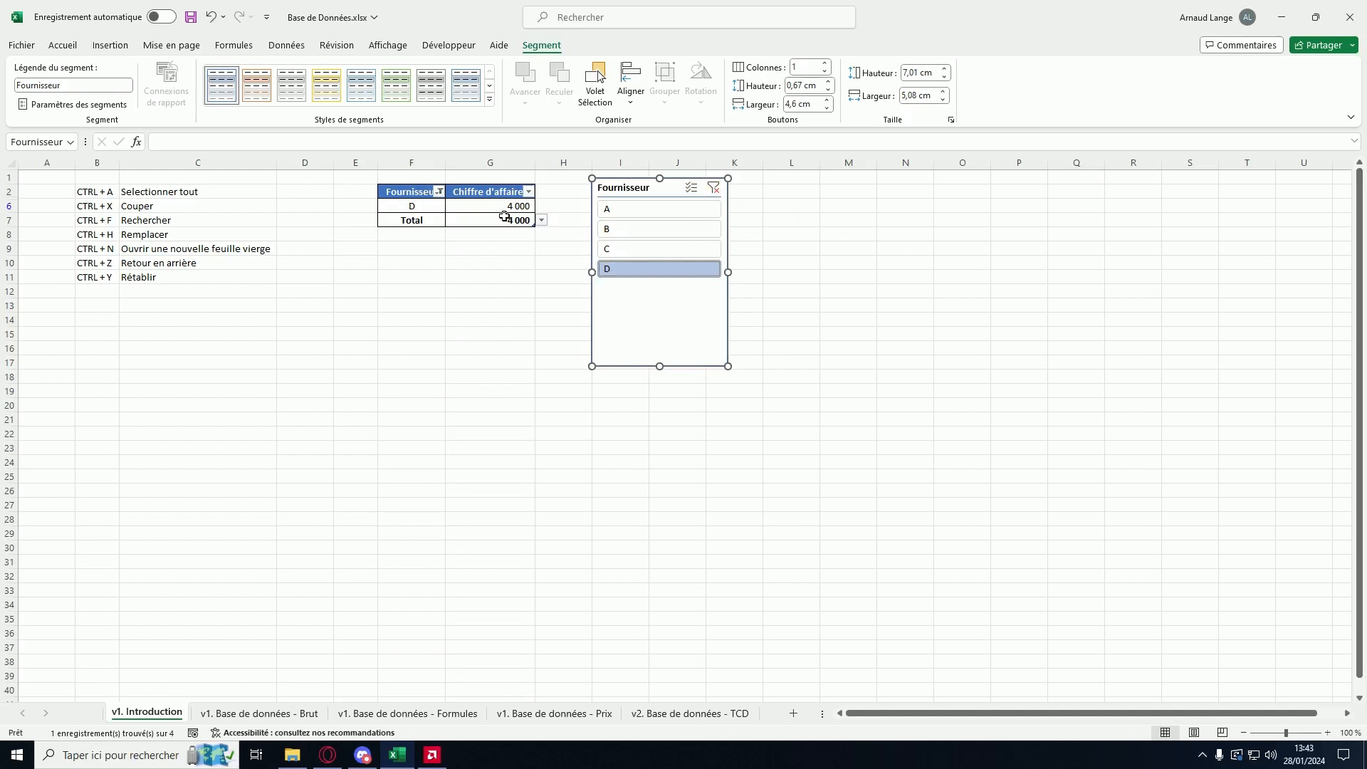
Step: Display the Accueil commands for clipboard and cell formatting
click(63, 45)
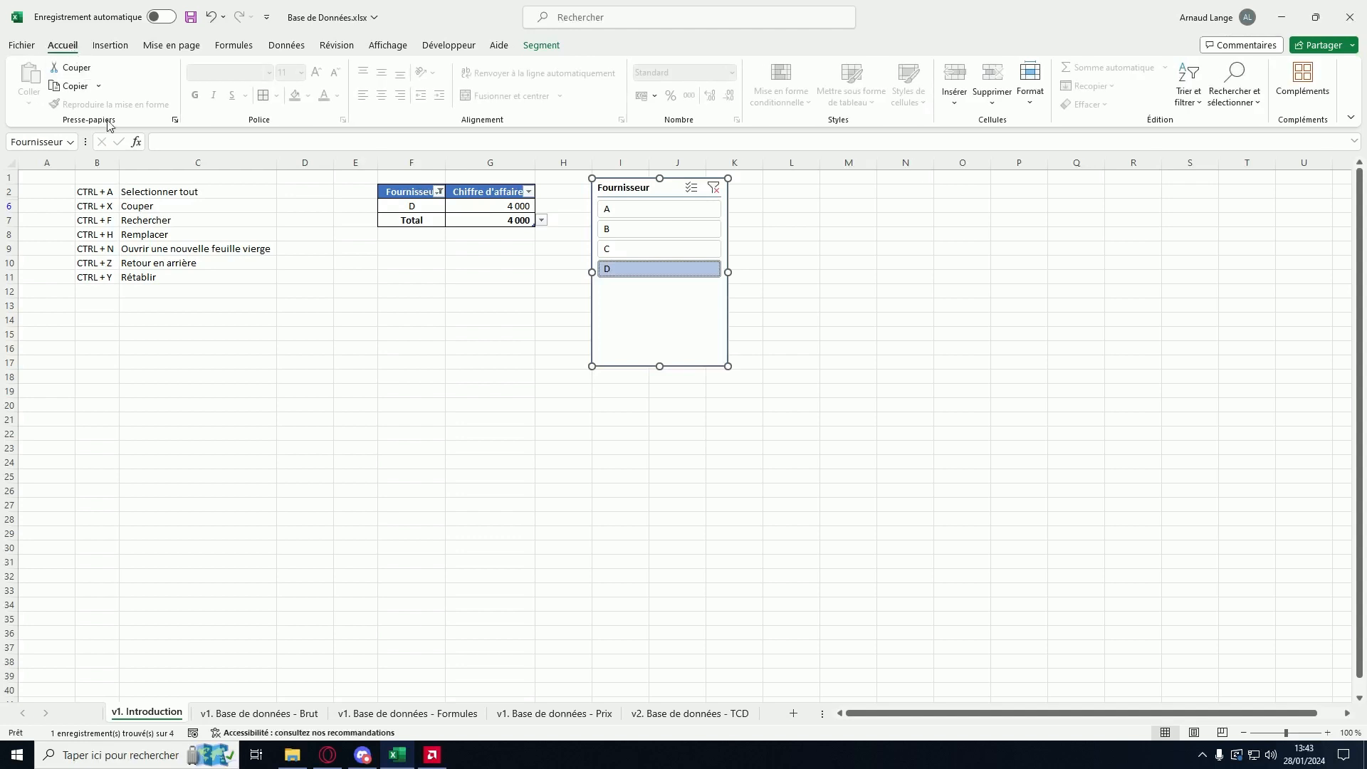